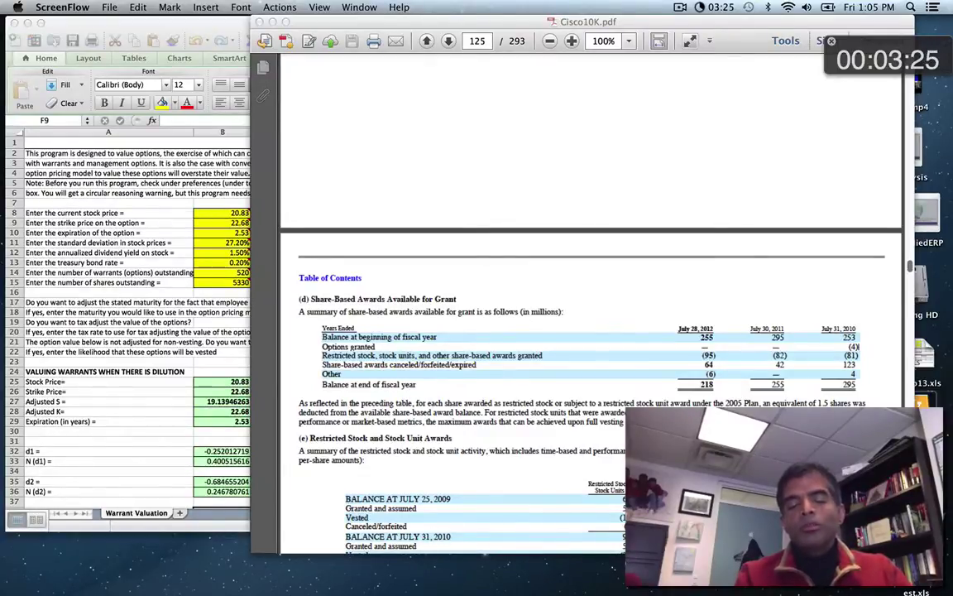
Highlight the 2.53-year weighted-average remaining life total in the 10-K's options table
scroll(591, 306, down, 5)
scroll(591, 307, down, 5)
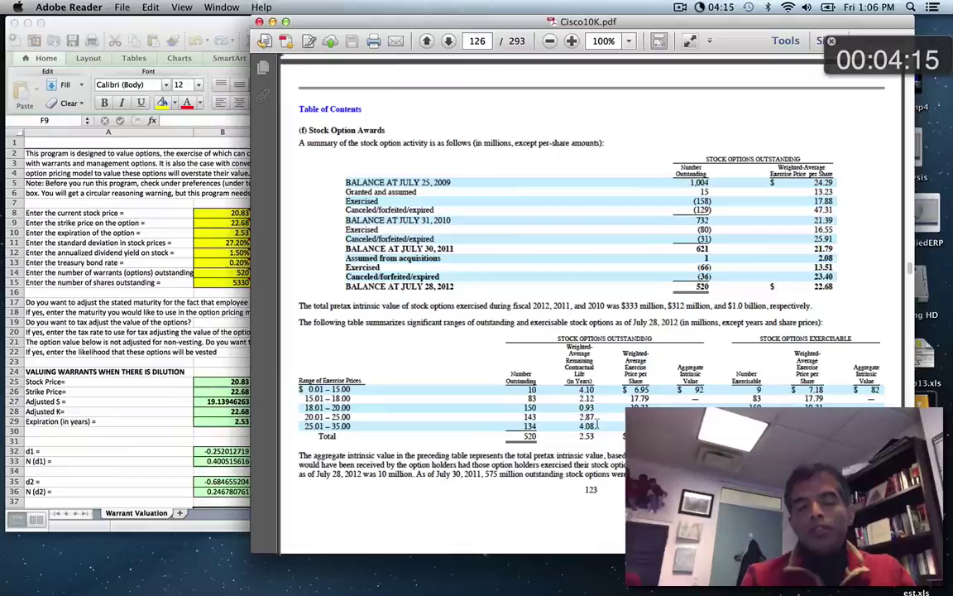
drag(579, 437, 597, 439)
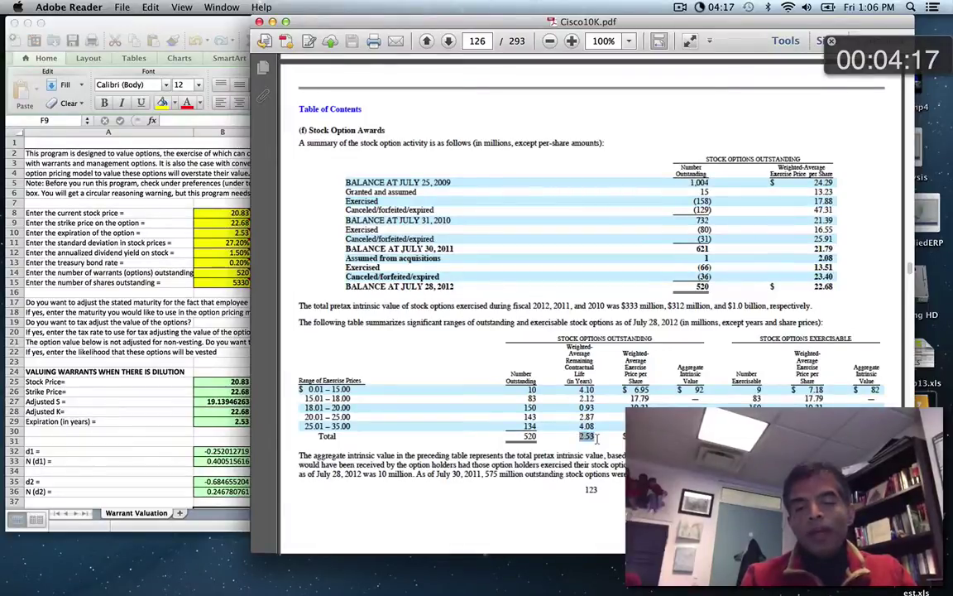
click(565, 465)
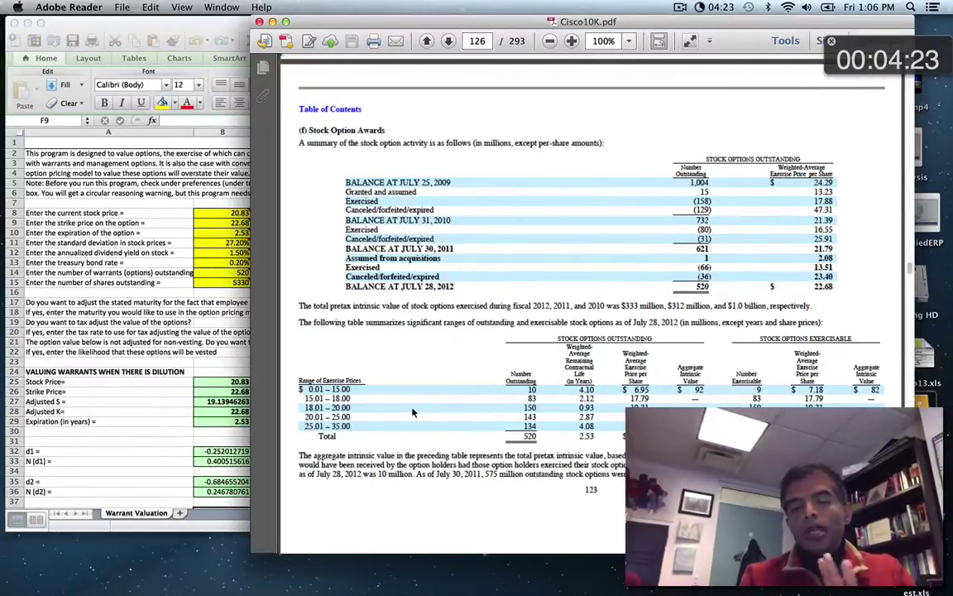
Narrow the workbook beside the 10-K and compare its 20.83 stock price with the filing
click(84, 310)
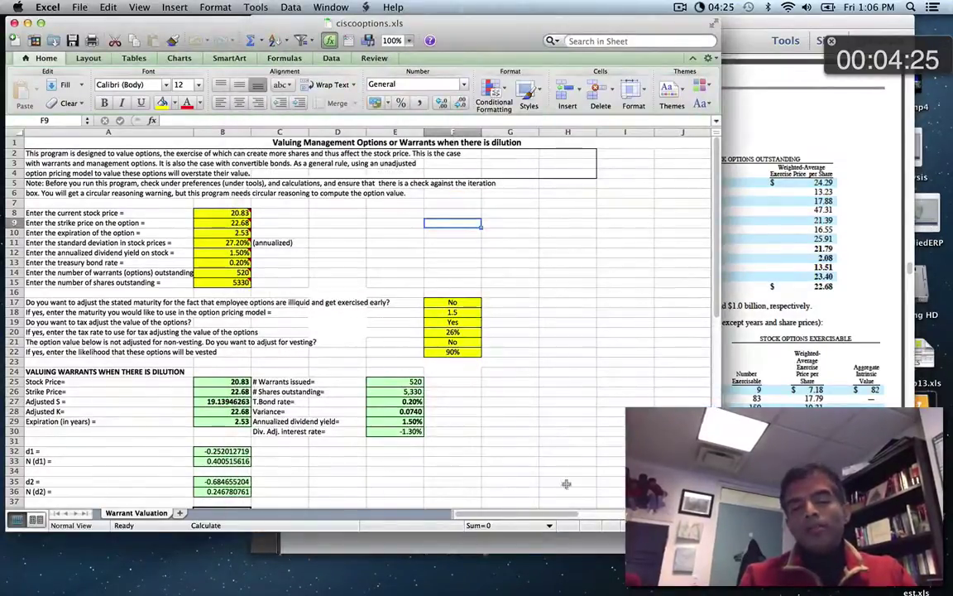
drag(621, 525, 565, 523)
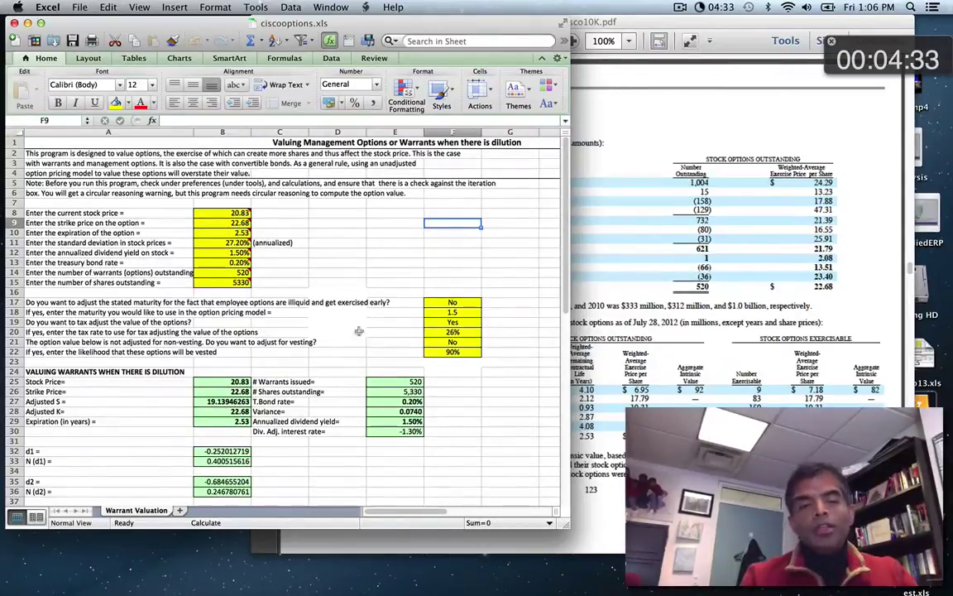
click(222, 213)
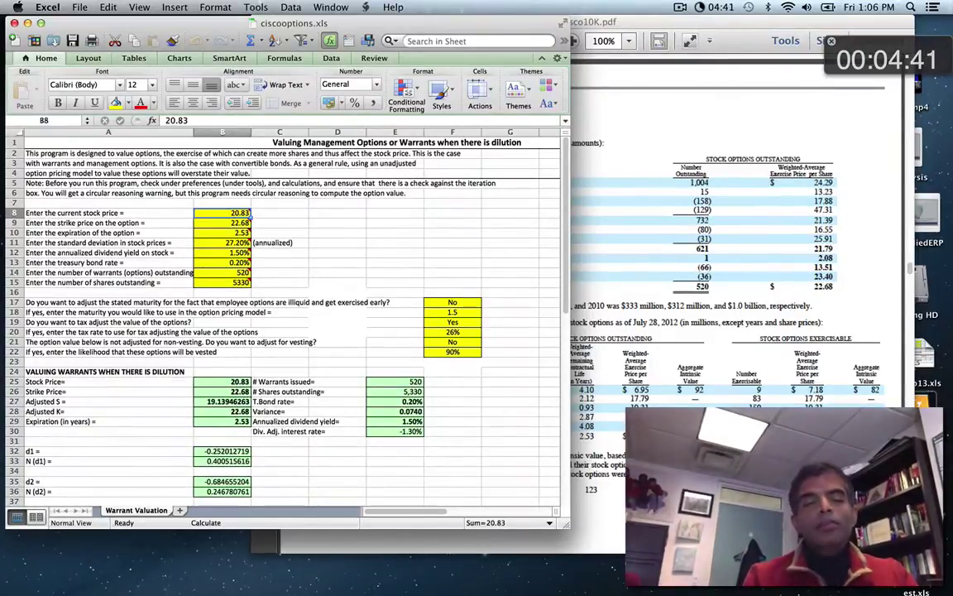
click(835, 389)
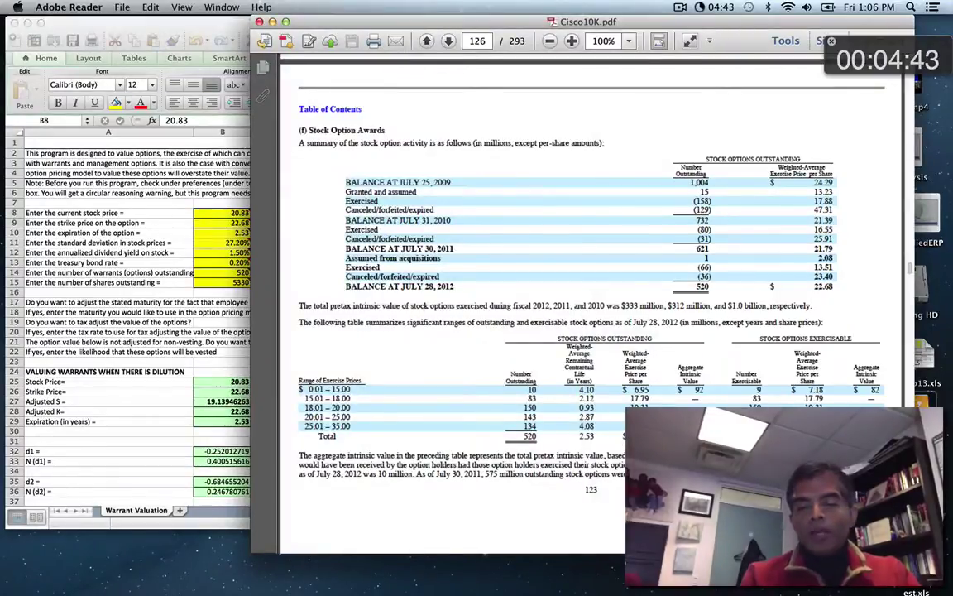
Verify the 22.68 strike and 2.53-year expiration inputs against the 10-K's option table
click(219, 331)
mouse_move(222, 222)
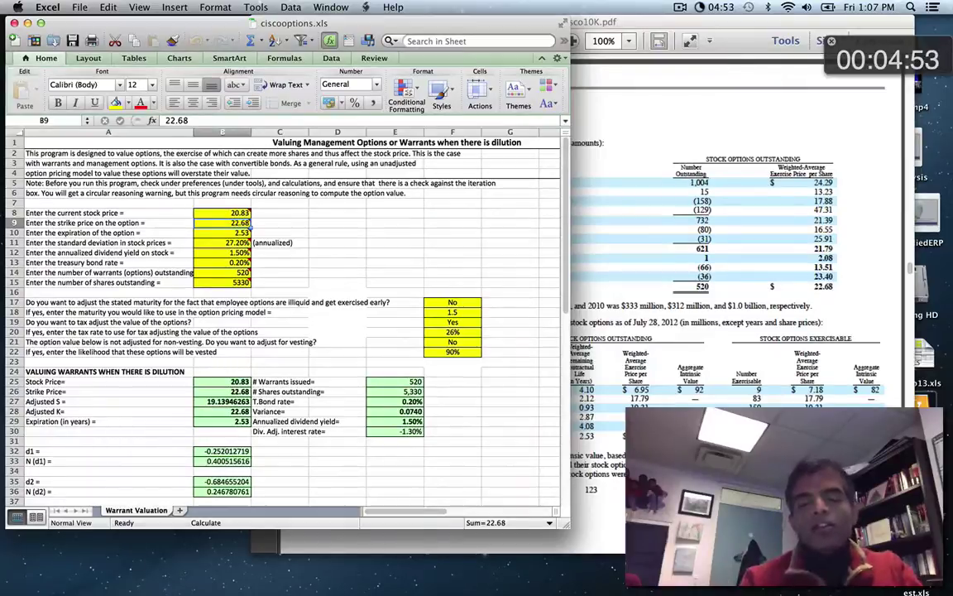
click(840, 394)
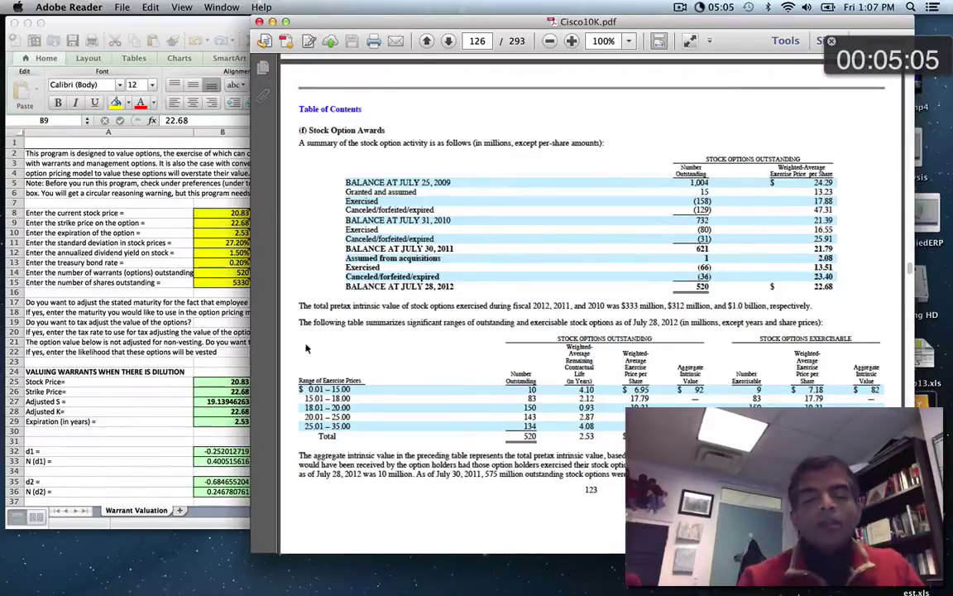
click(230, 332)
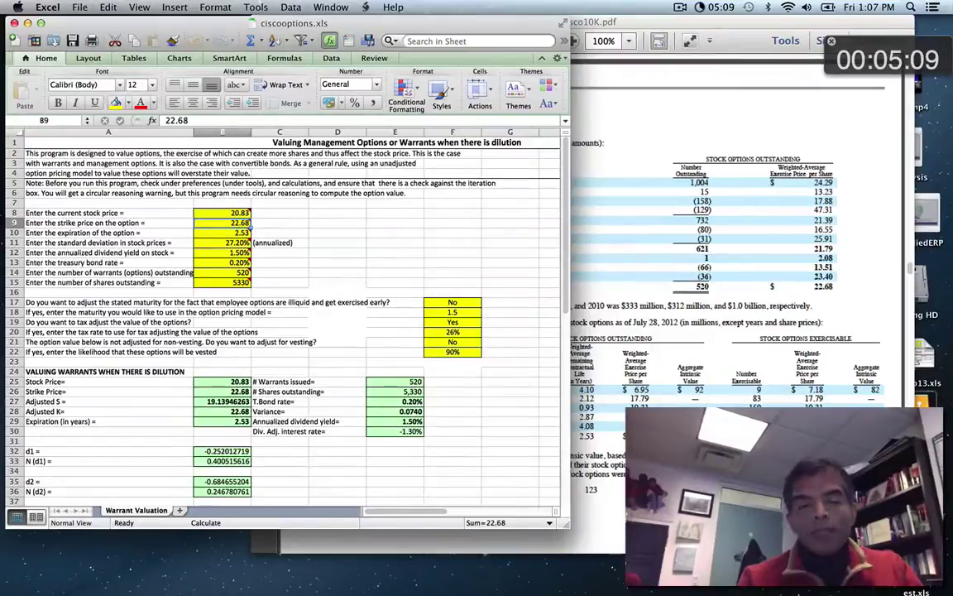
click(587, 389)
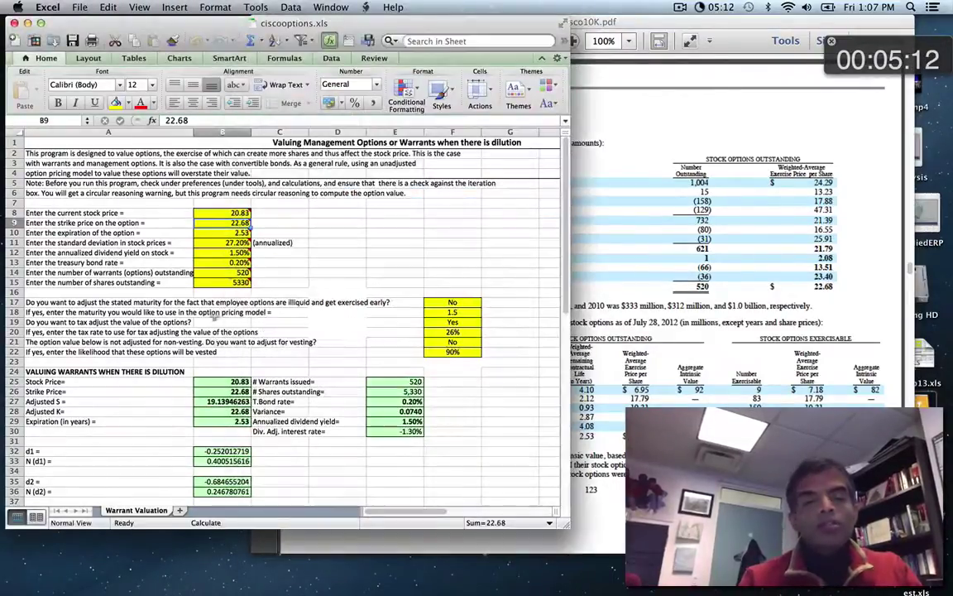
click(194, 306)
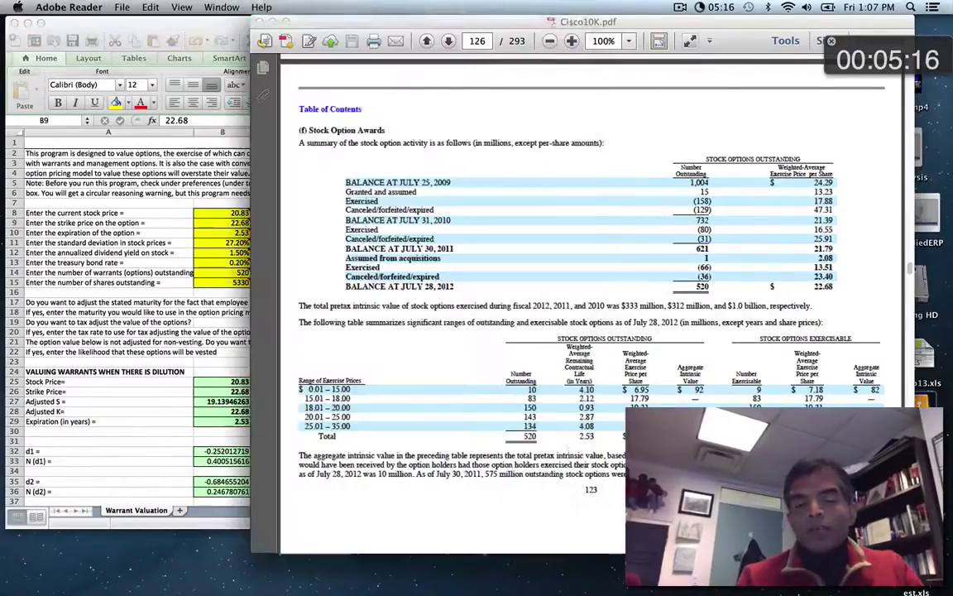
click(583, 468)
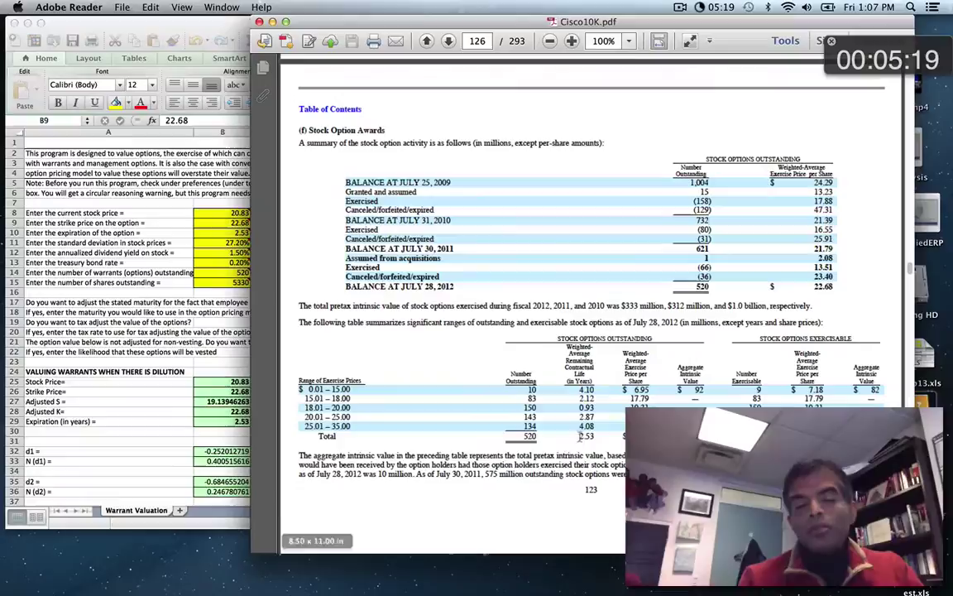
click(168, 354)
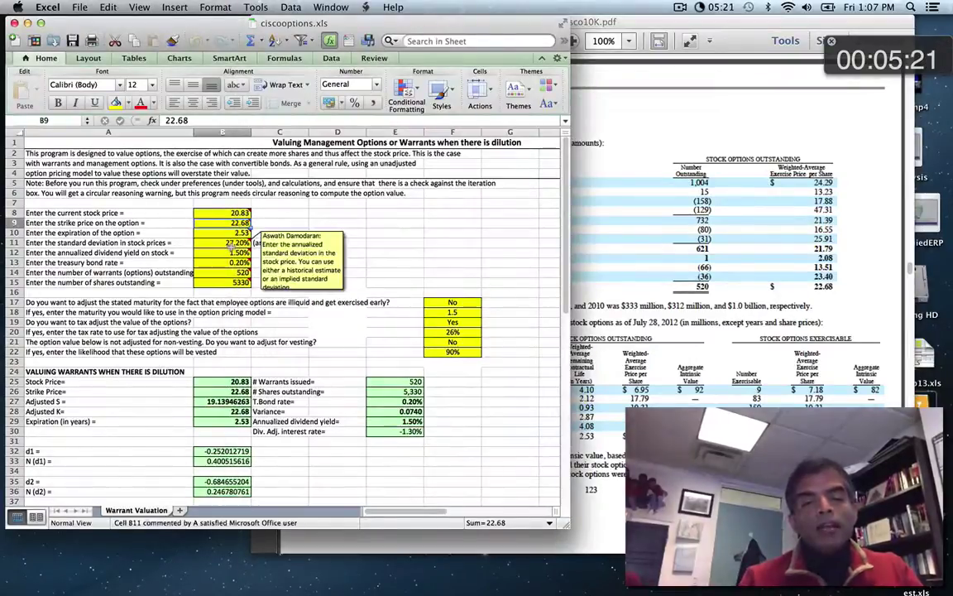
key(Down)
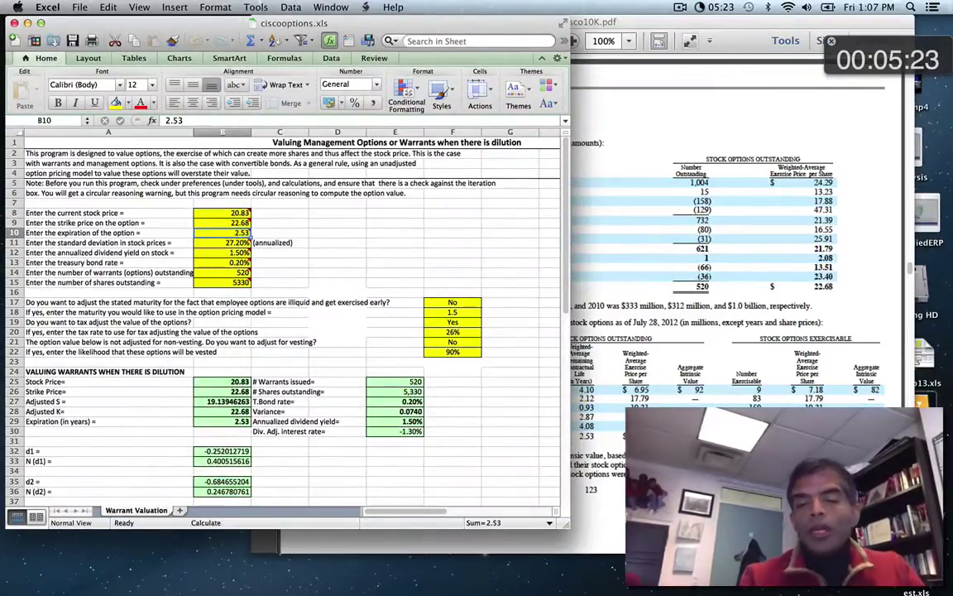
Find the 10-K's 30.5% expected volatility and enter it as the B11 standard deviation
click(596, 248)
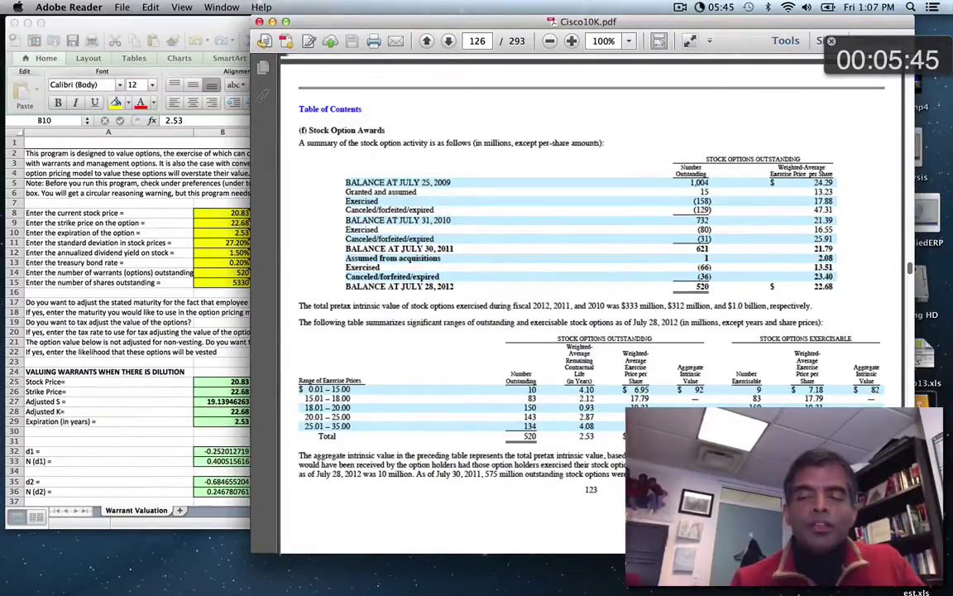
scroll(591, 307, down, 3)
scroll(591, 306, down, 10)
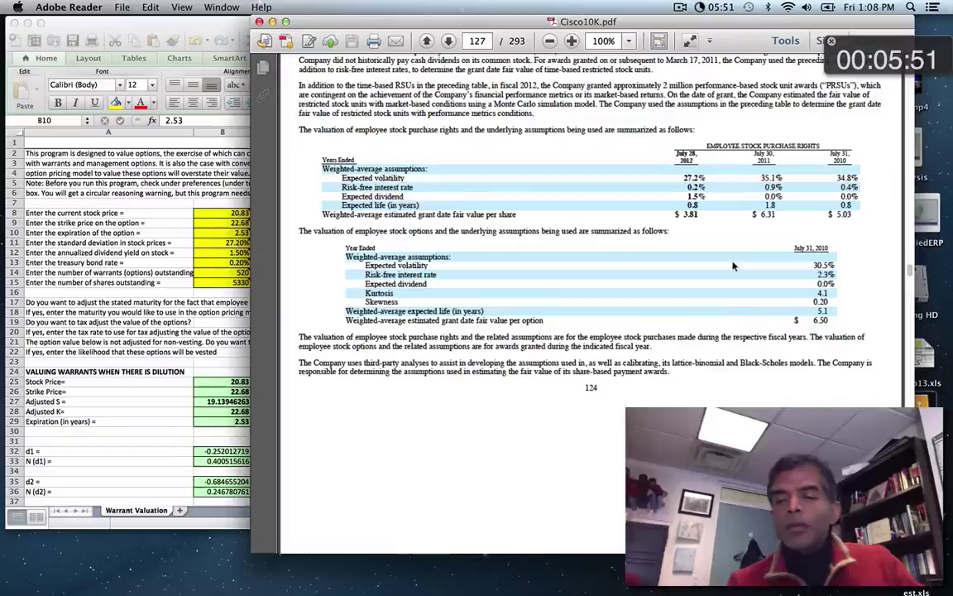
click(147, 259)
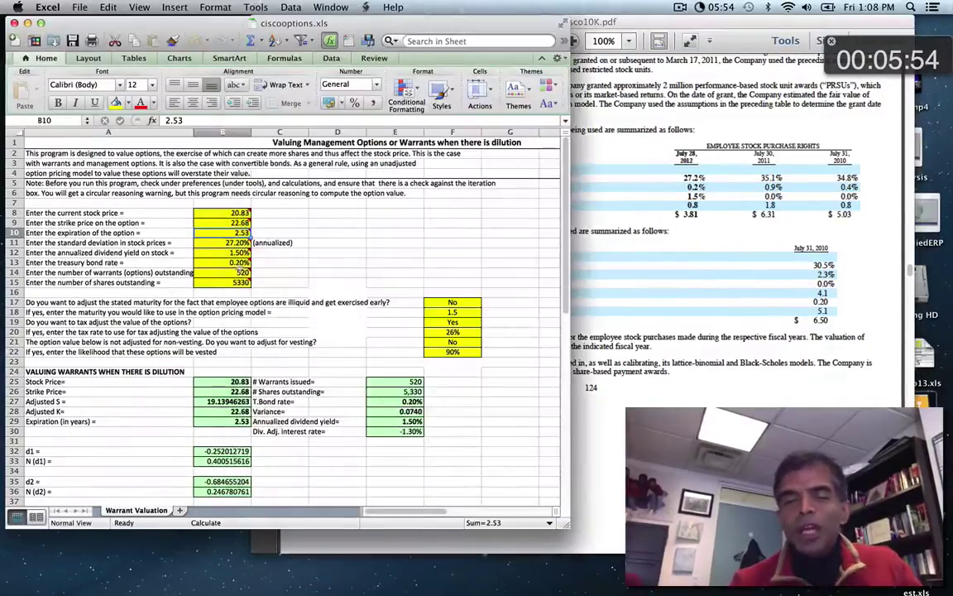
click(234, 243)
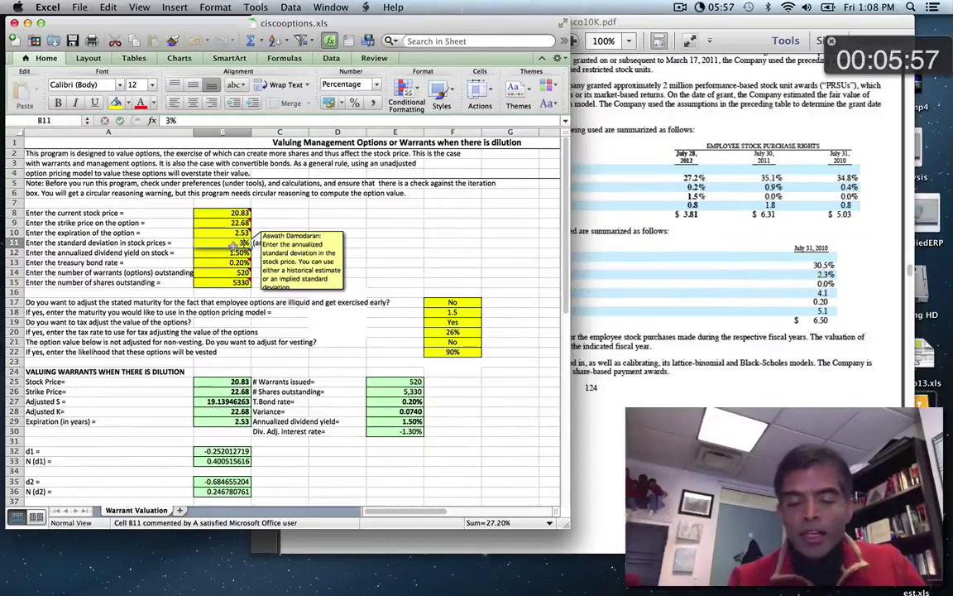
text(30.5)
key(Return)
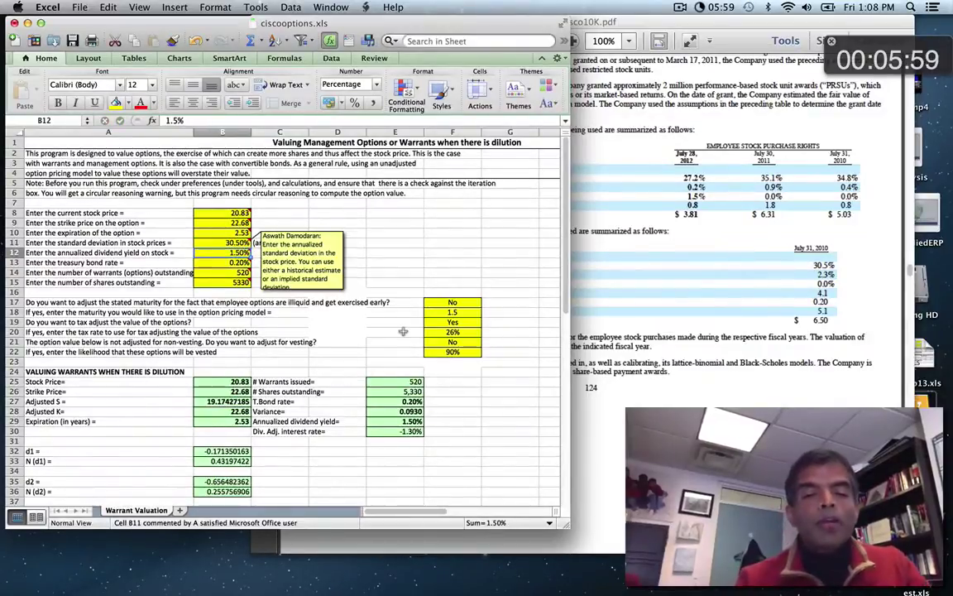
click(639, 282)
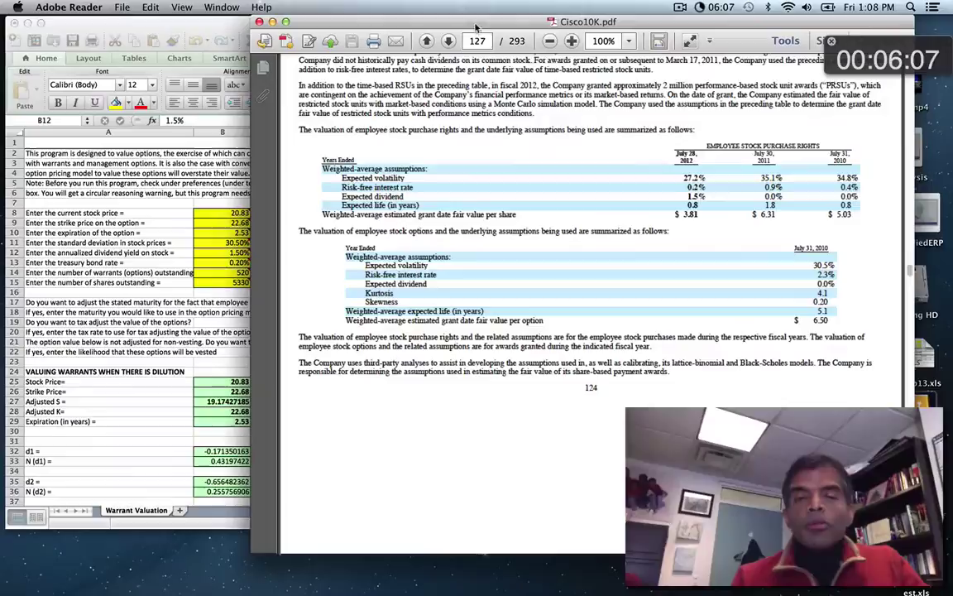
Read the 10-K's risk-free rate and dividend figures, then set the treasury bond rate to 1.00%
drag(475, 16, 500, 17)
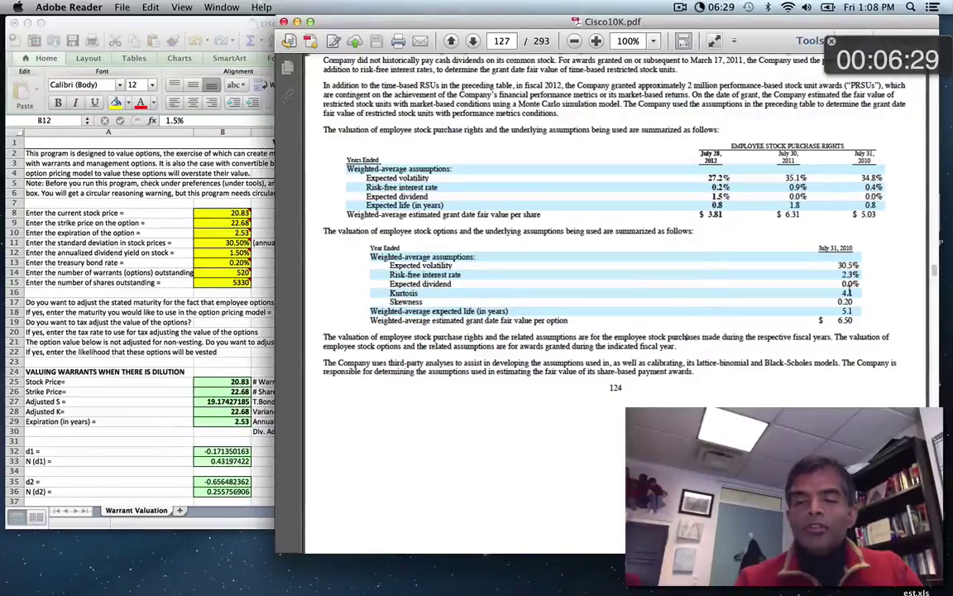
drag(844, 275, 861, 277)
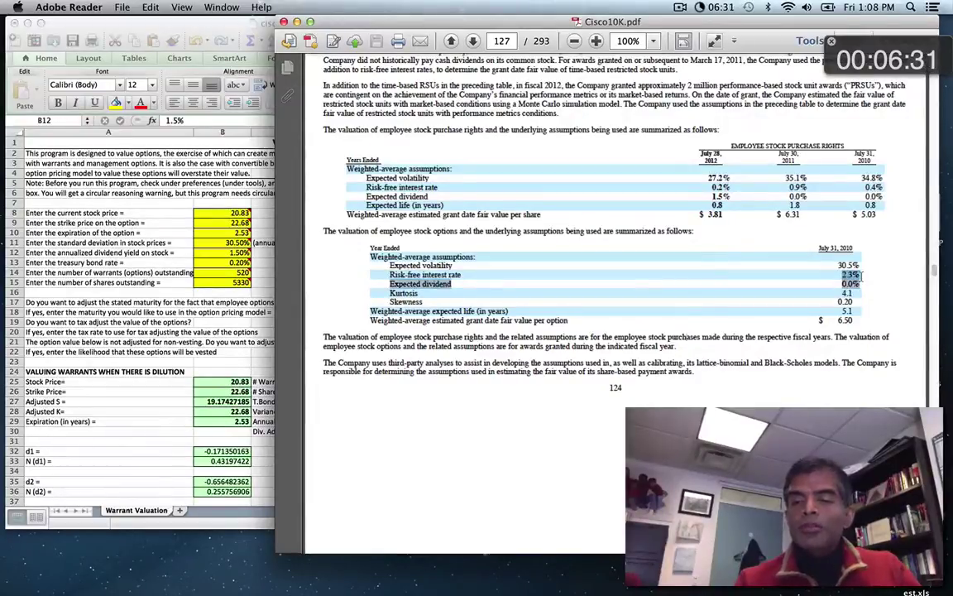
click(766, 249)
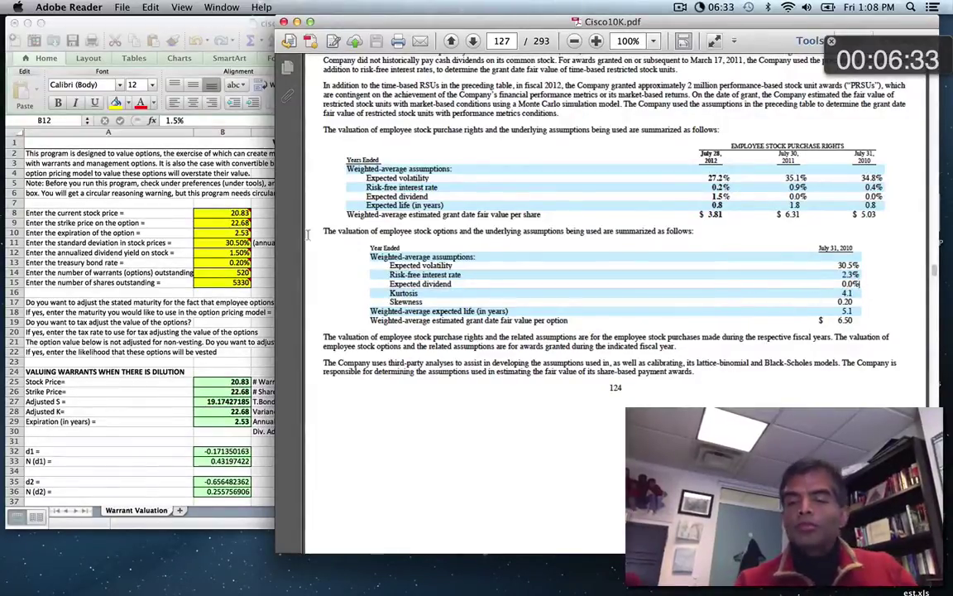
click(221, 284)
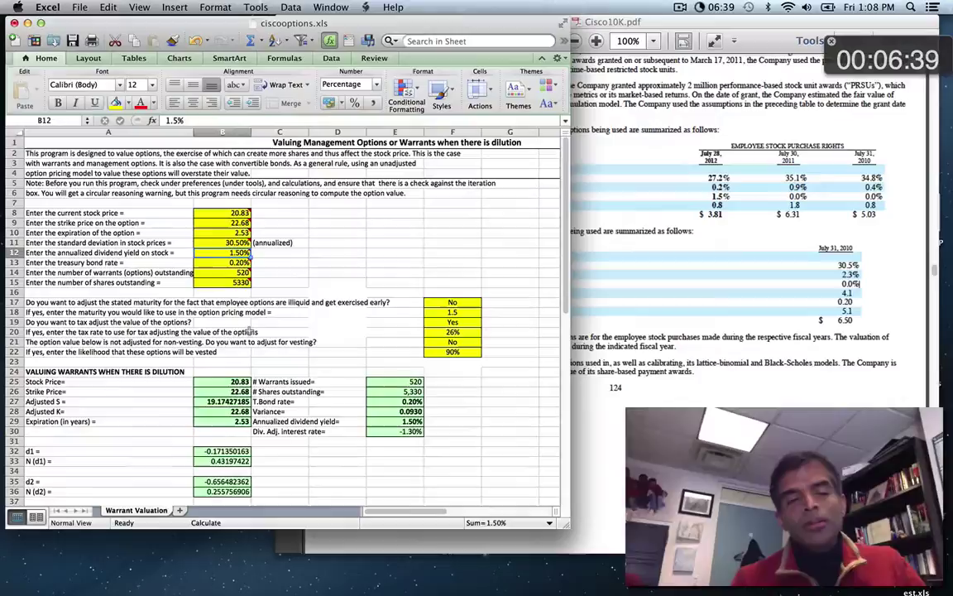
click(226, 262)
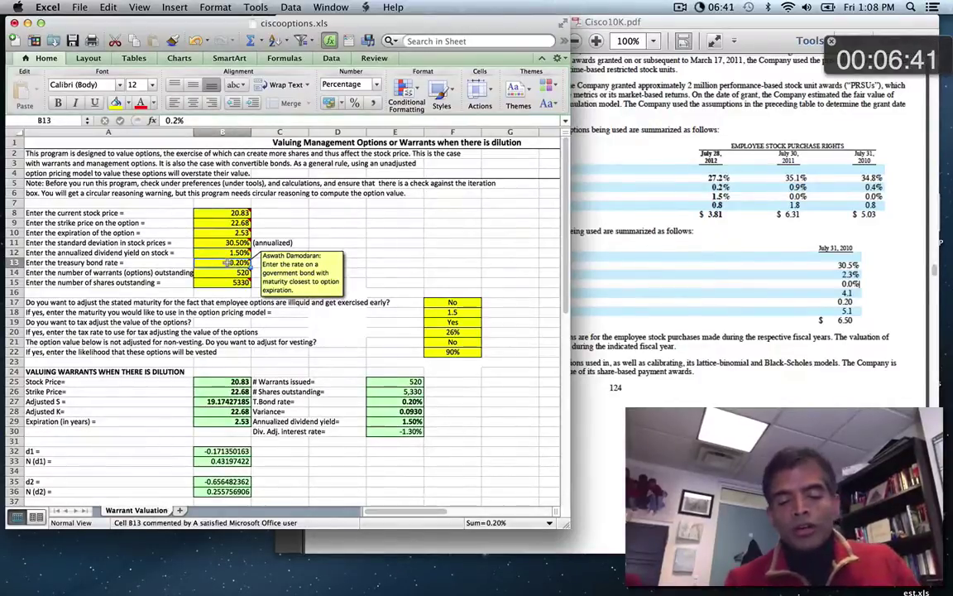
text(1)
key(Return)
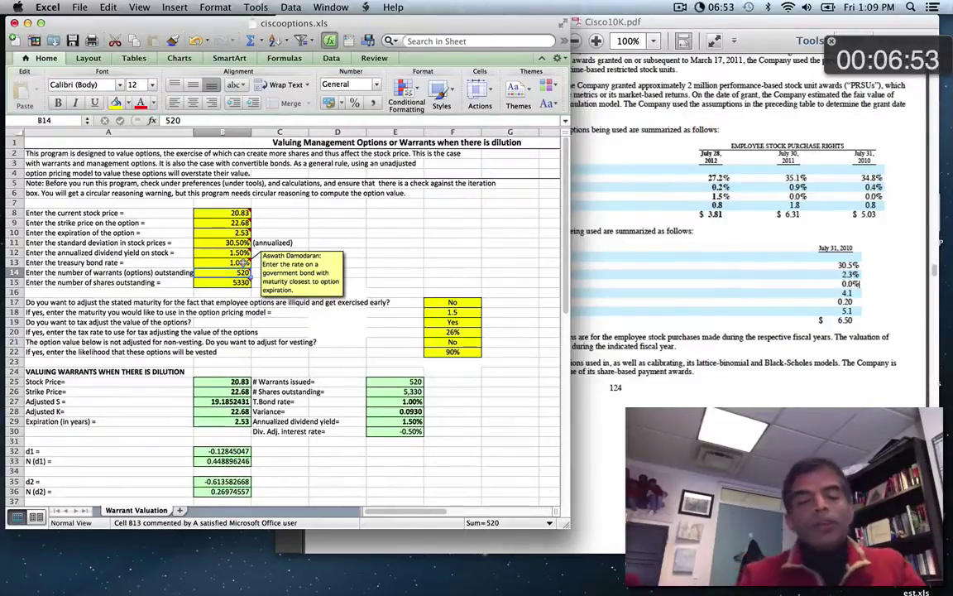
Select the number of warrants outstanding input and bring the 10-K forward
click(395, 256)
mouse_move(221, 273)
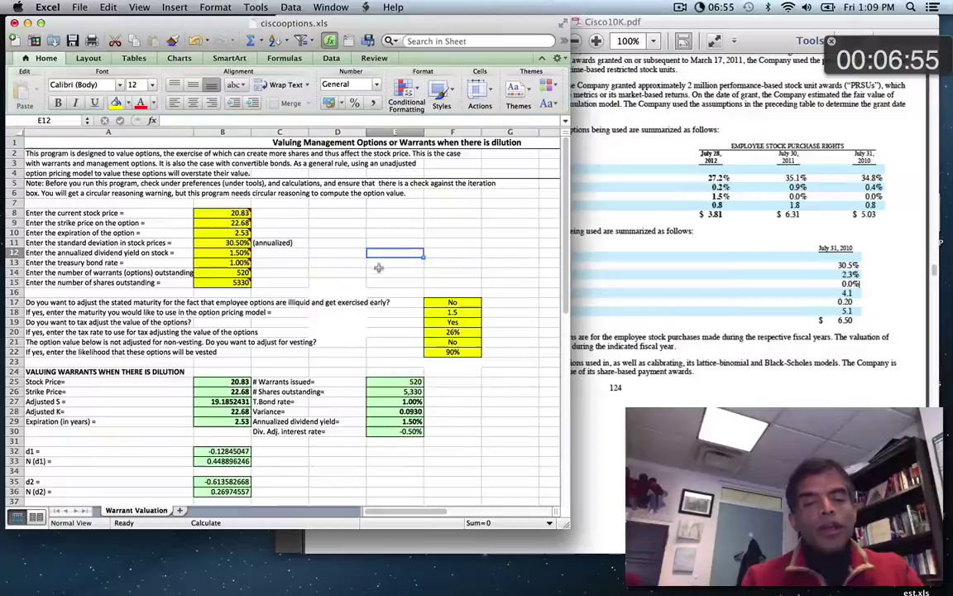
click(230, 272)
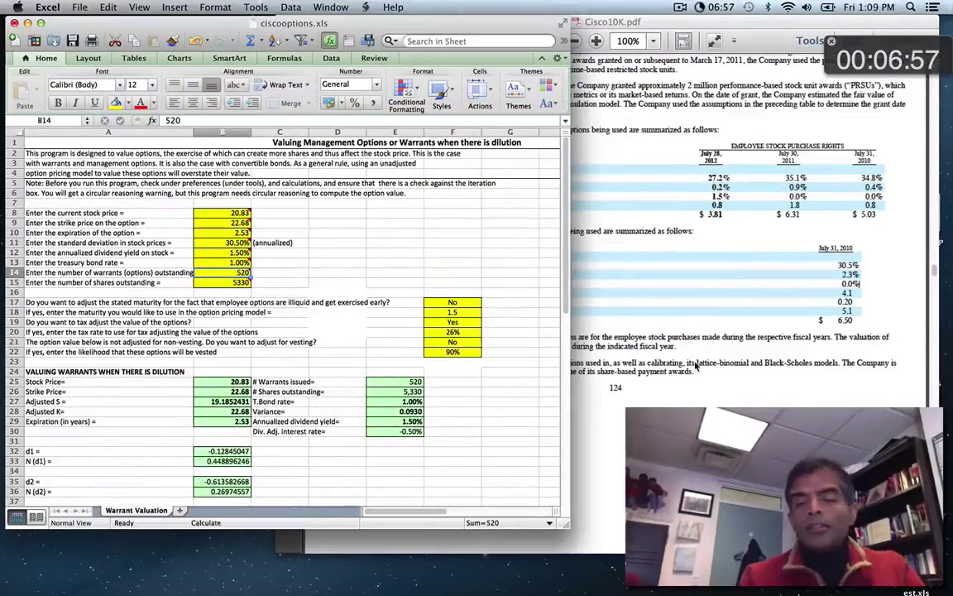
click(671, 374)
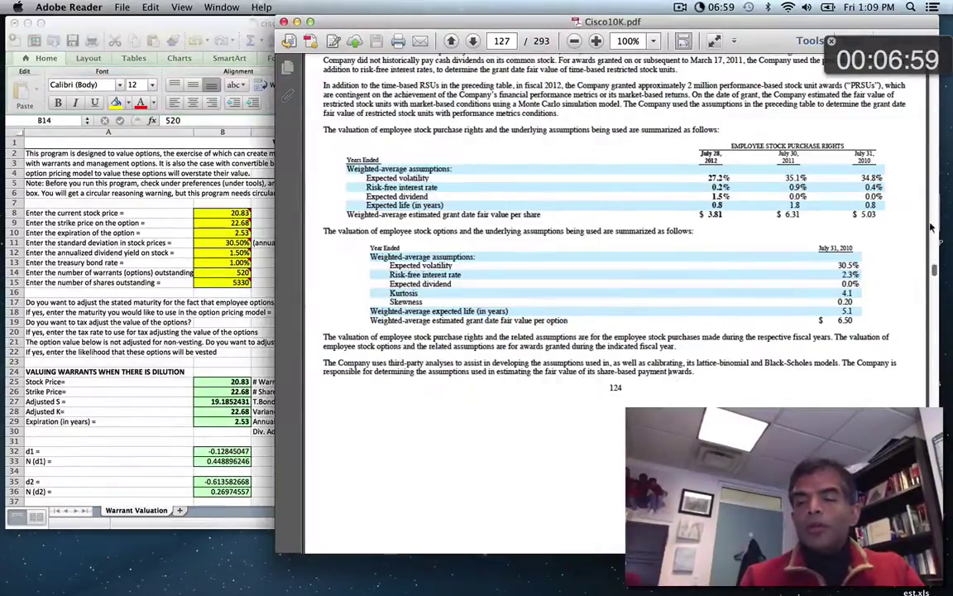
Cross-check the Stock Option Awards table against the stock price and shares outstanding inputs
scroll(934, 231, up, 10)
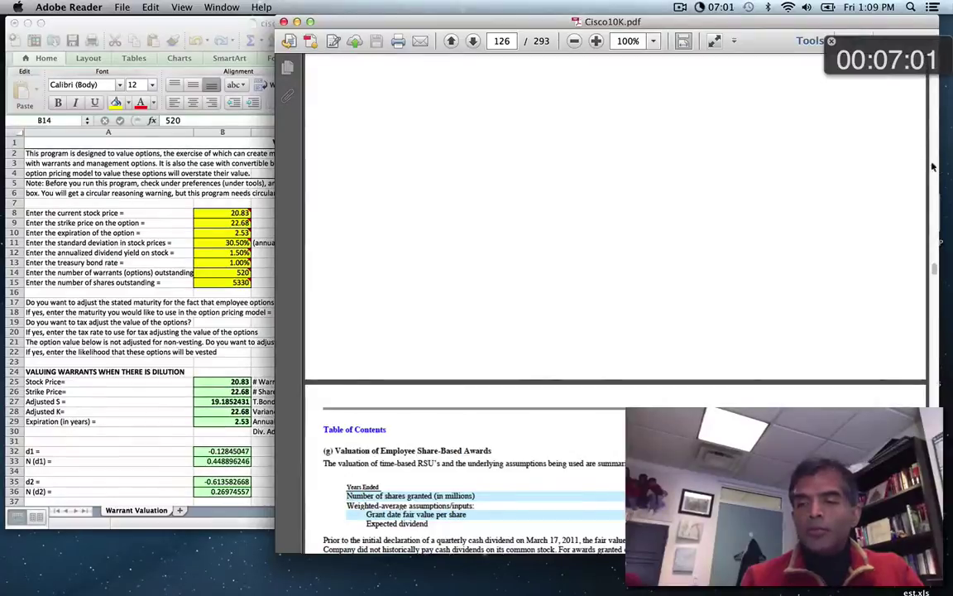
scroll(933, 168, up, 10)
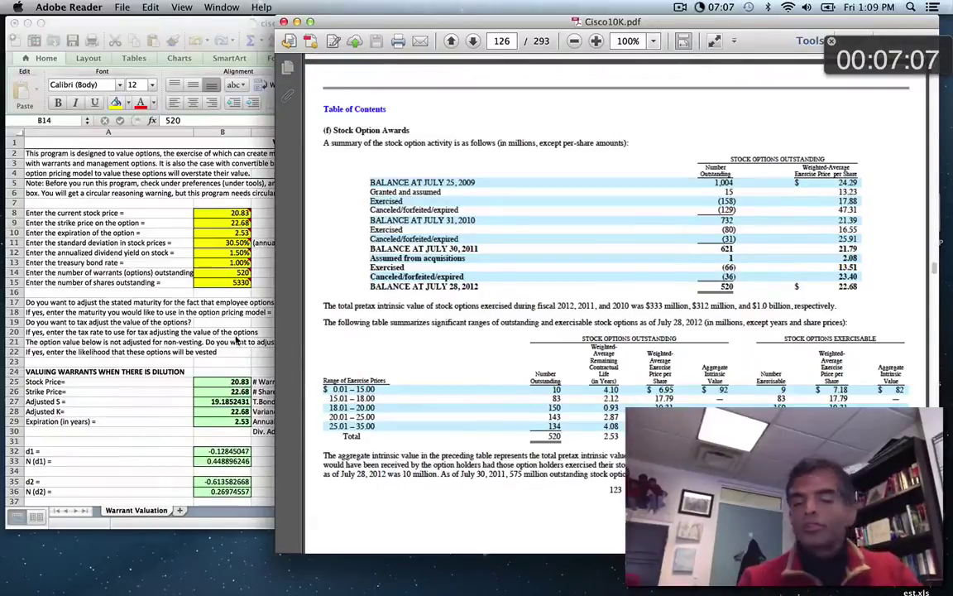
click(236, 340)
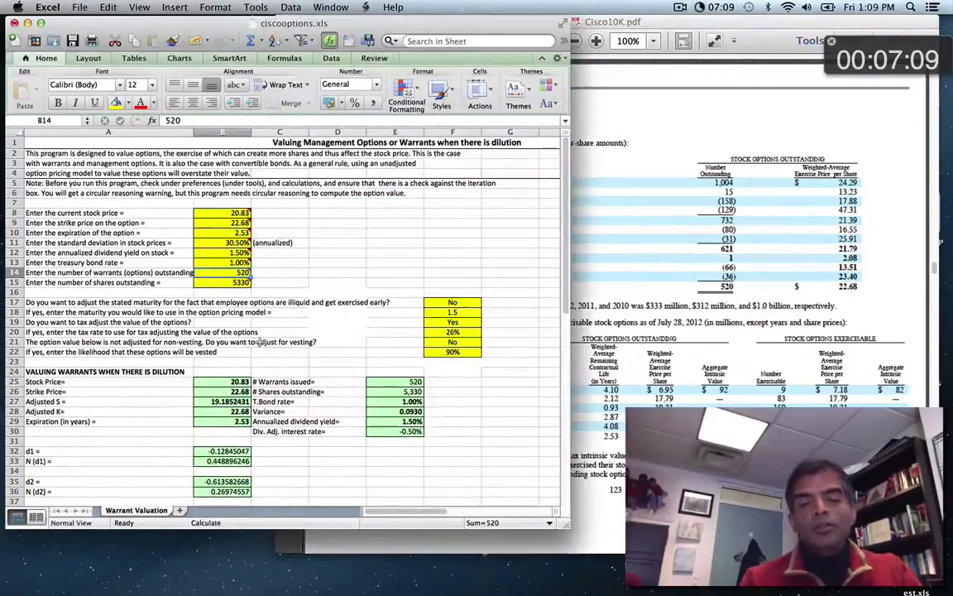
click(242, 213)
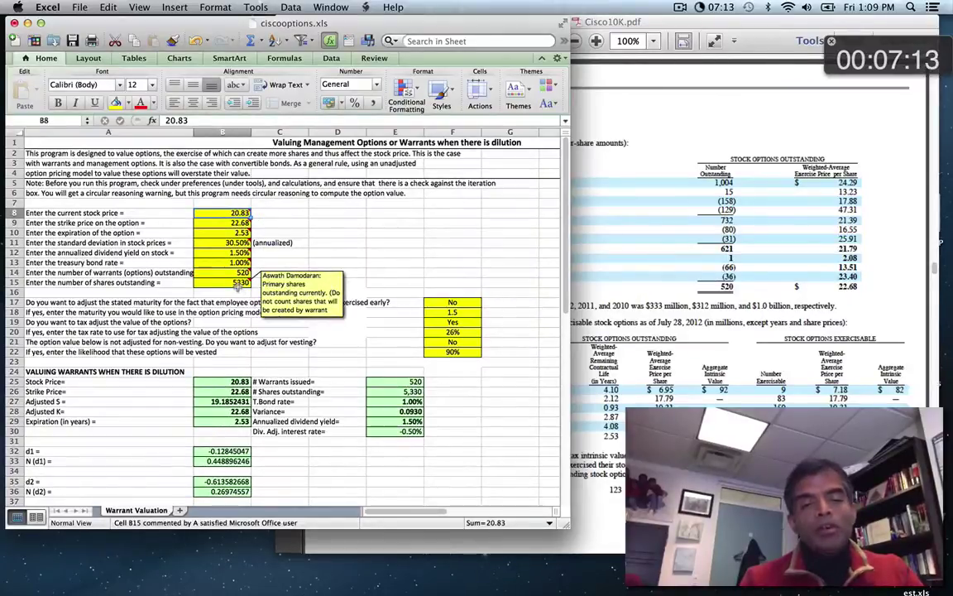
click(238, 284)
click(579, 380)
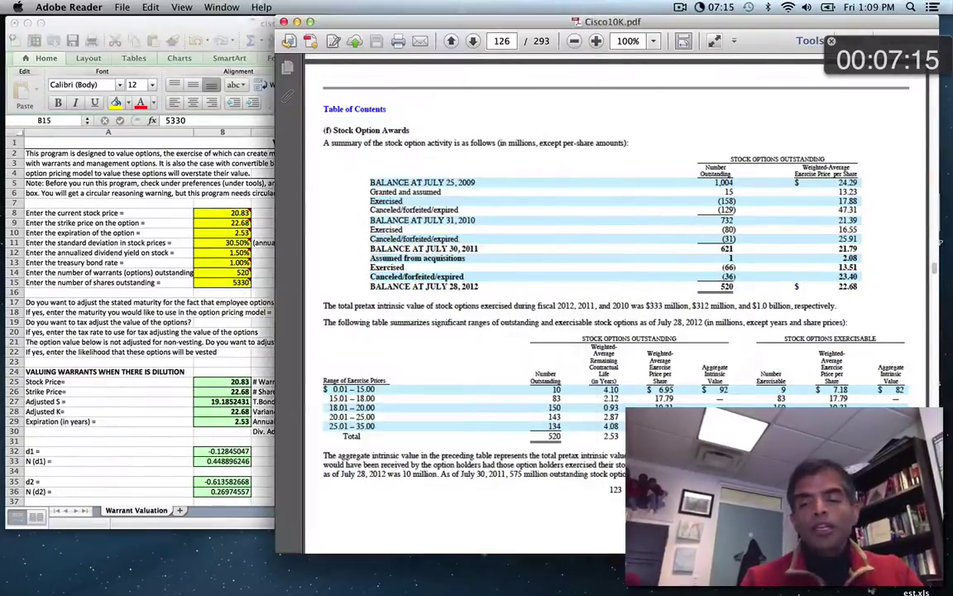
click(410, 574)
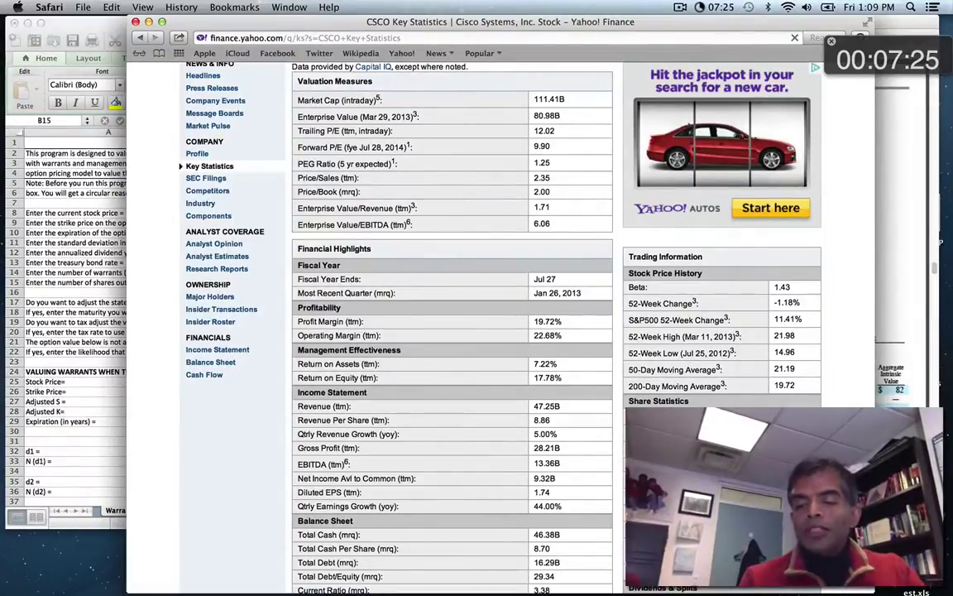
Enter Yahoo Finance's 20.90 Cisco quote as the B8 current stock price
drag(874, 151, 897, 152)
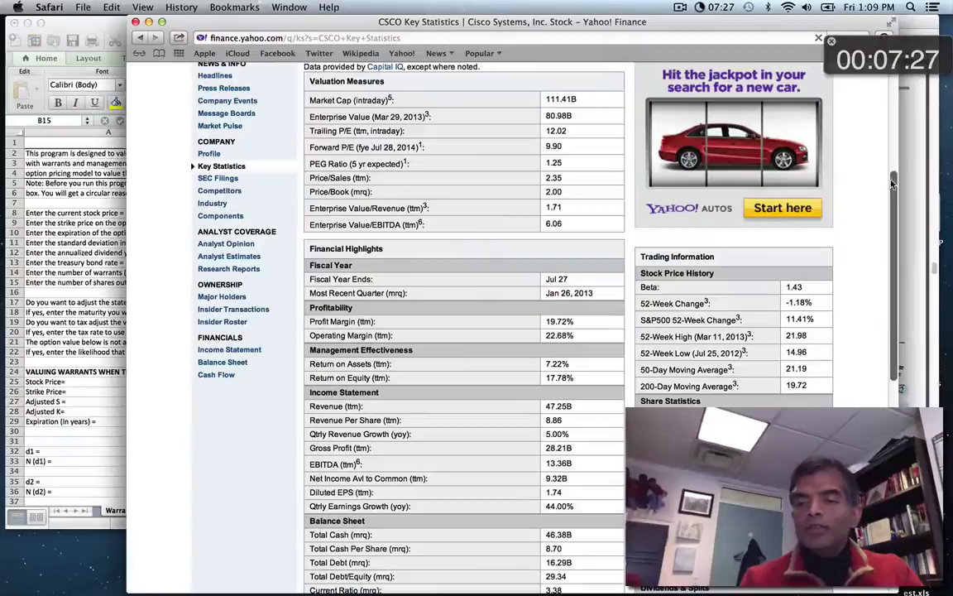
scroll(804, 132, up, 5)
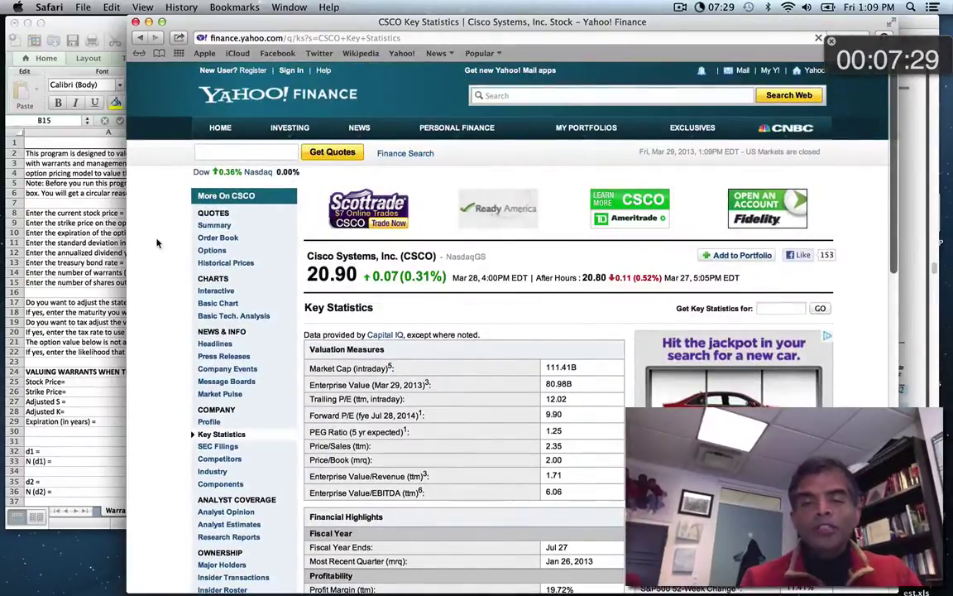
click(93, 242)
click(214, 214)
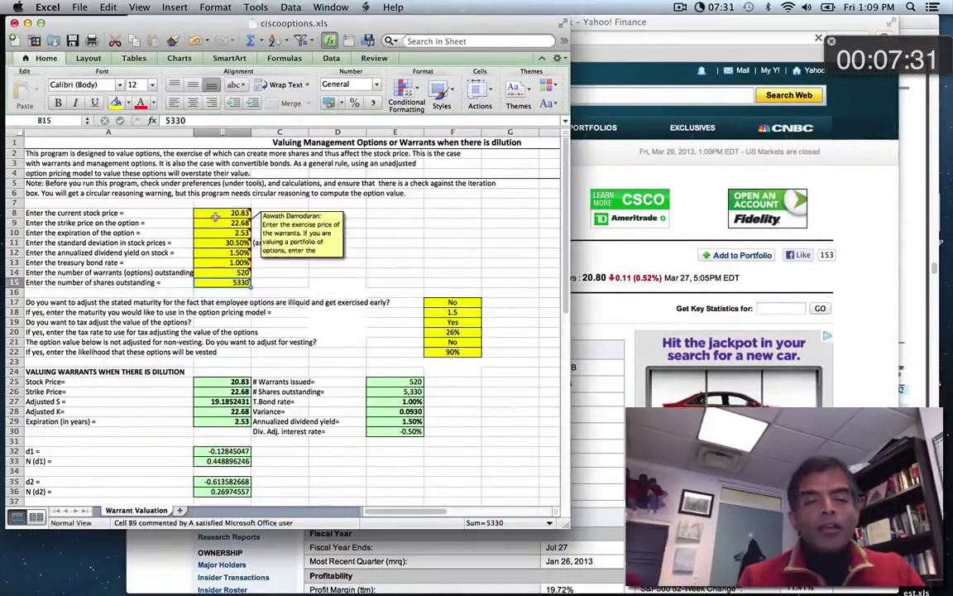
text(20.90)
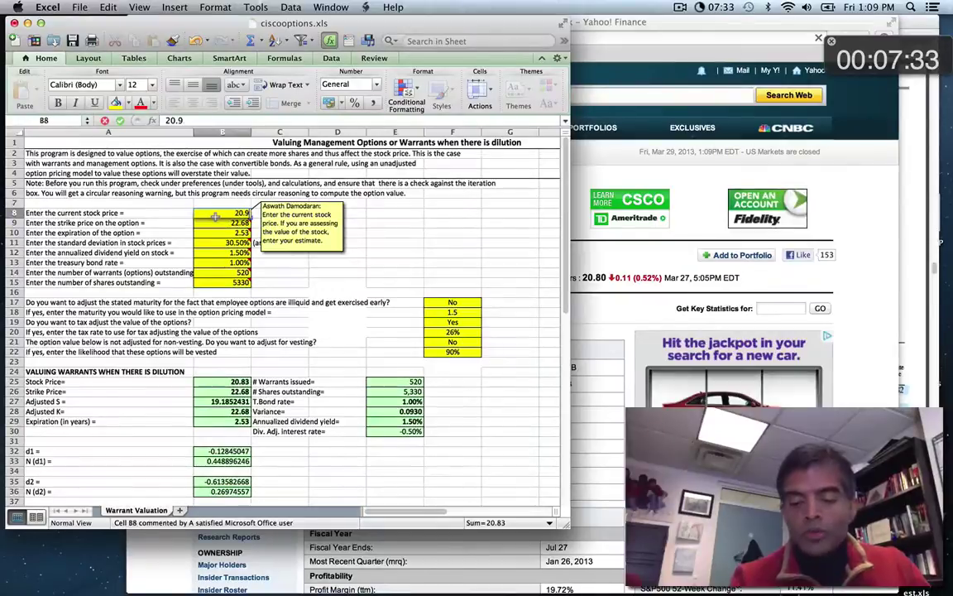
key(Return)
click(464, 550)
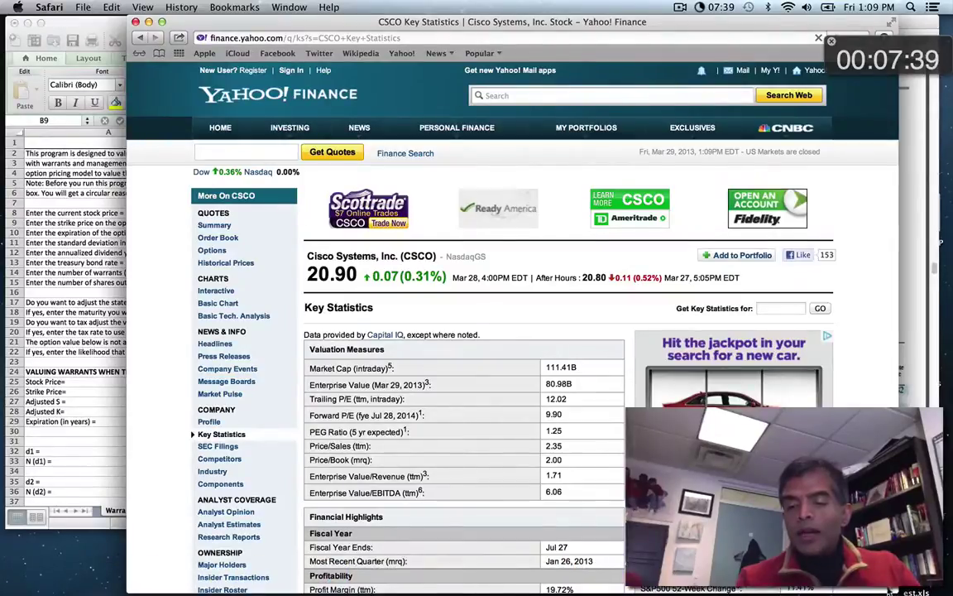
scroll(884, 317, down, 10)
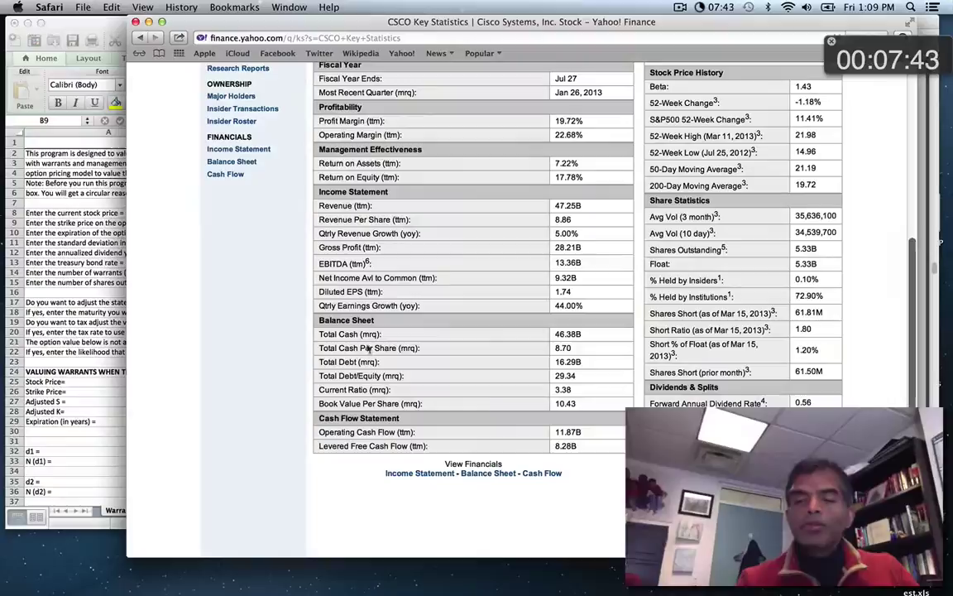
click(116, 265)
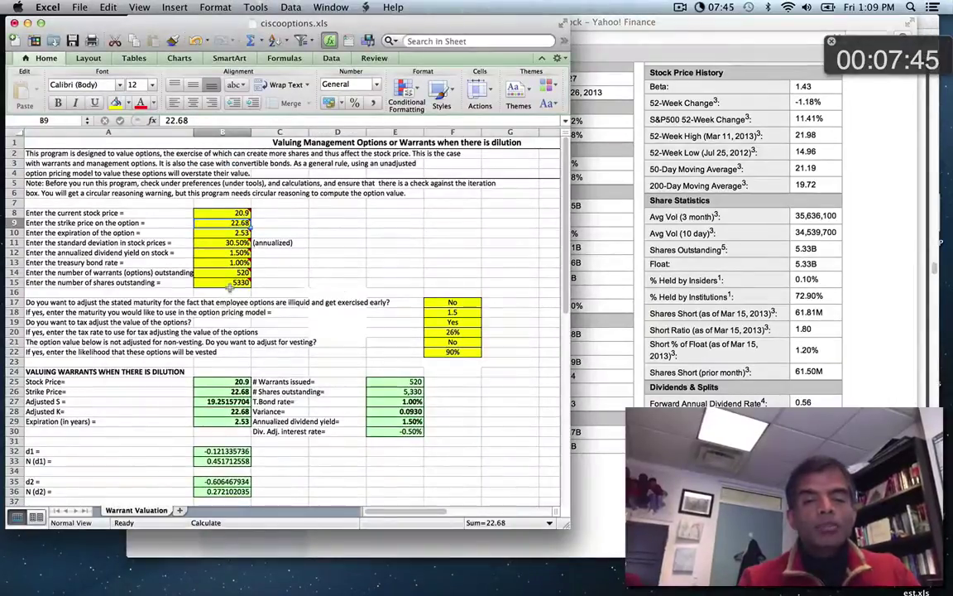
click(229, 283)
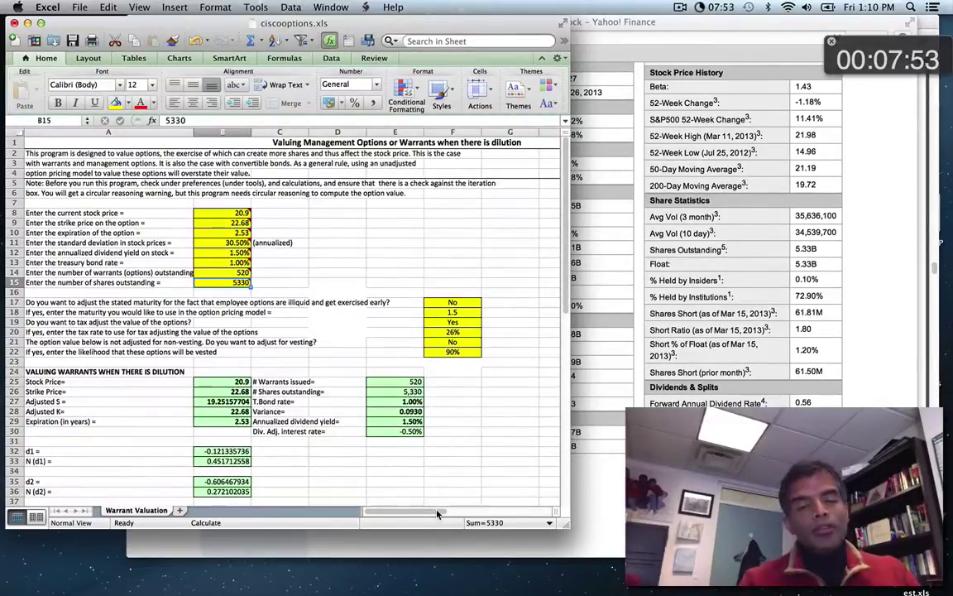
click(66, 302)
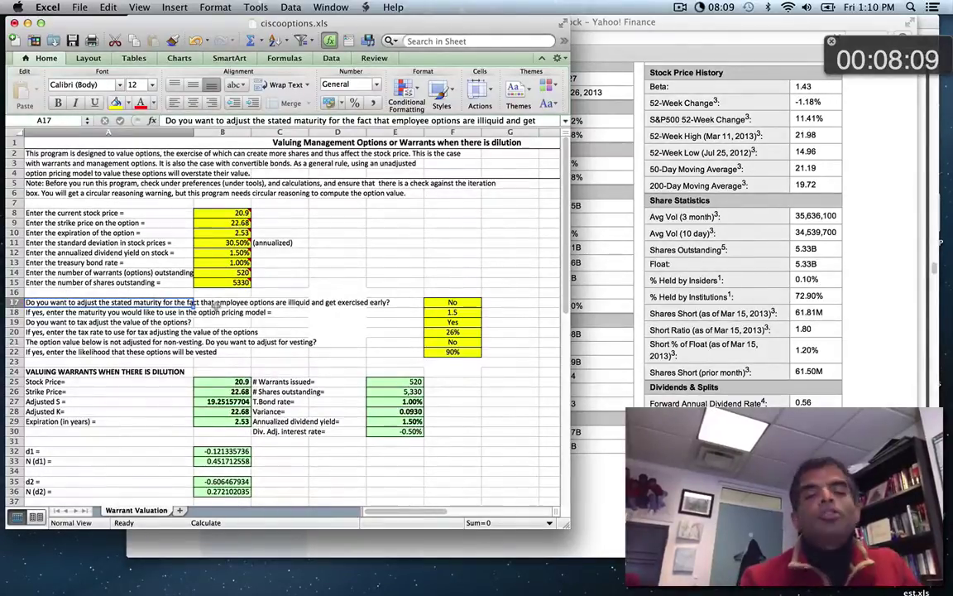
click(460, 303)
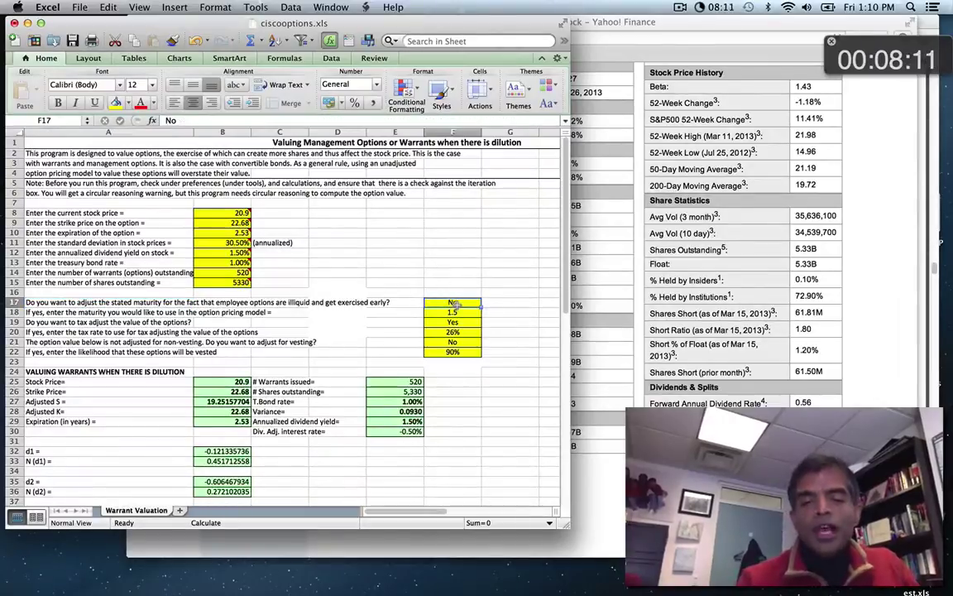
click(467, 313)
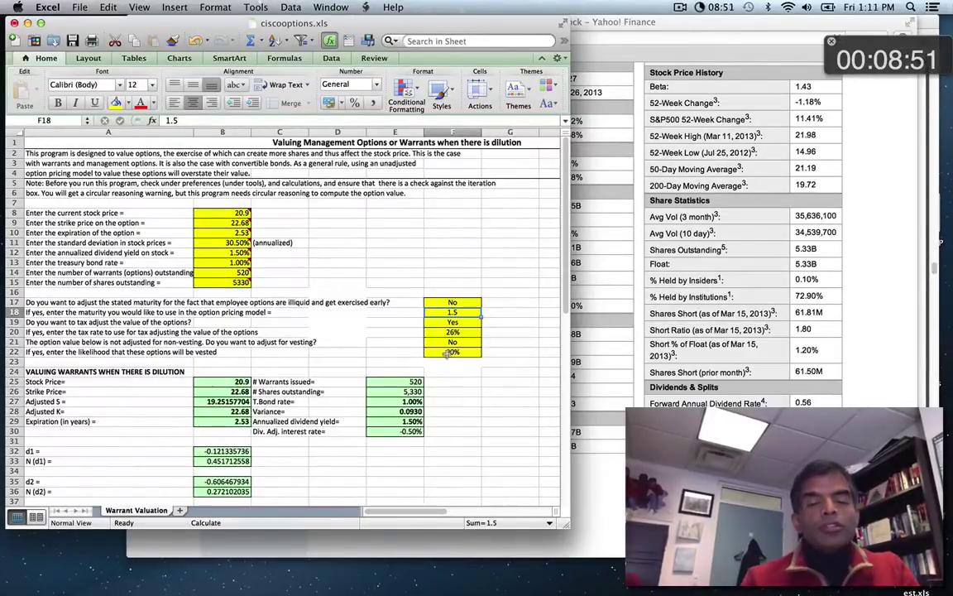
click(404, 324)
click(452, 323)
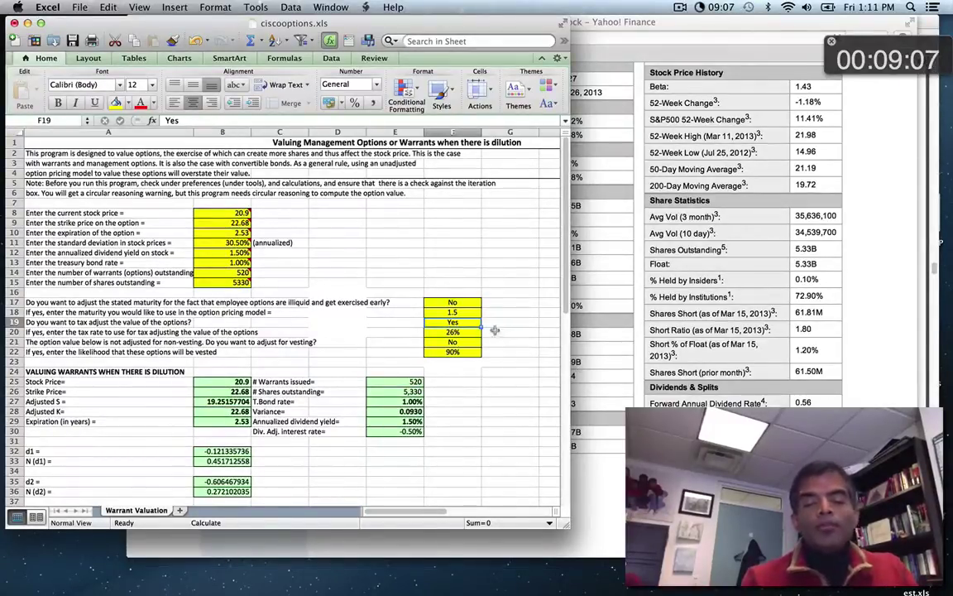
click(466, 332)
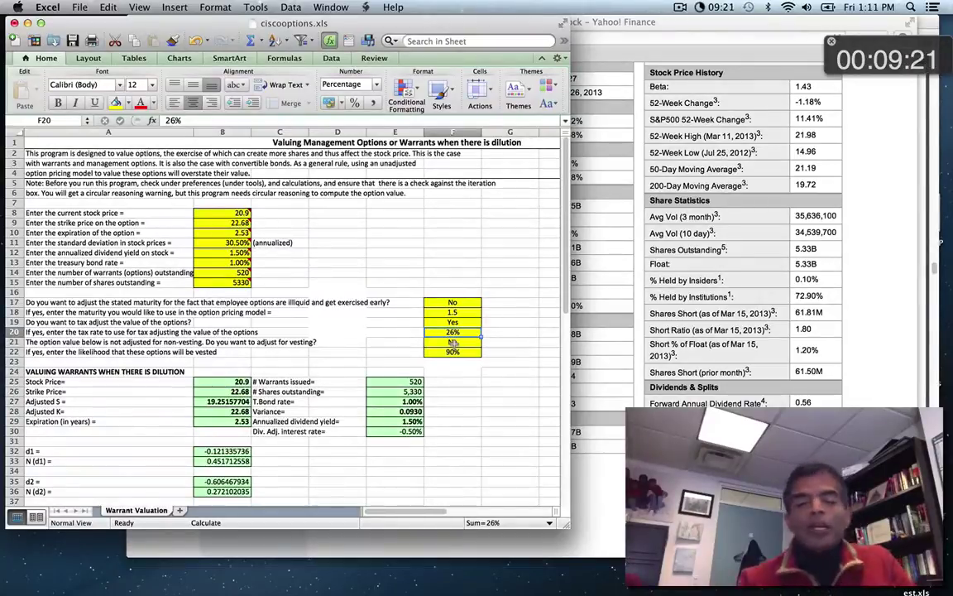
click(453, 342)
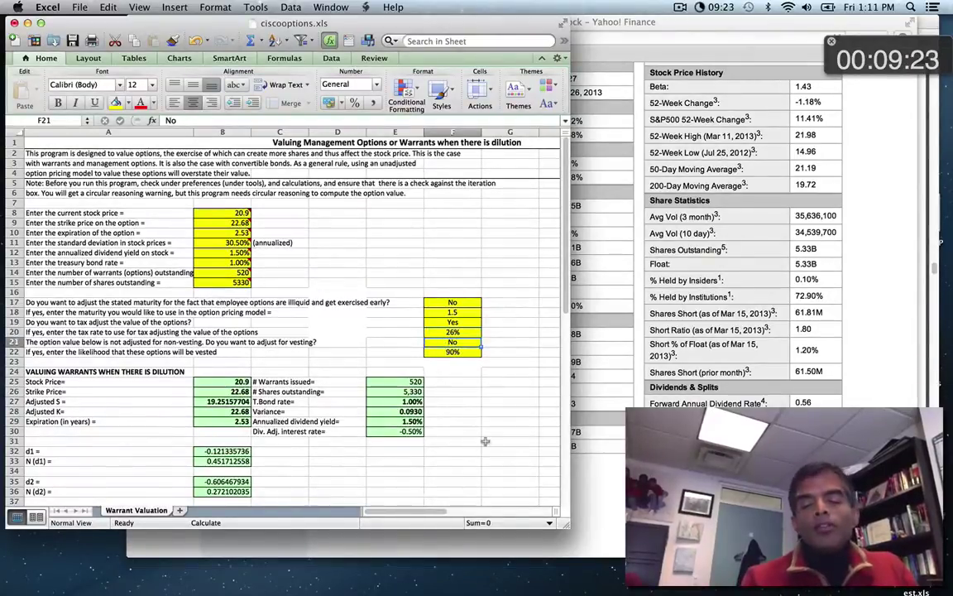
click(458, 355)
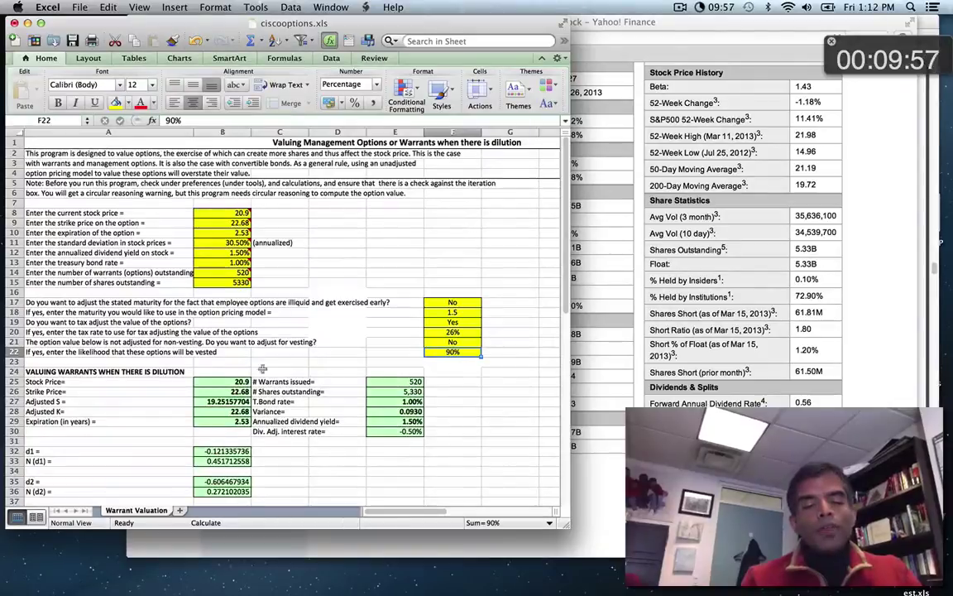
click(236, 384)
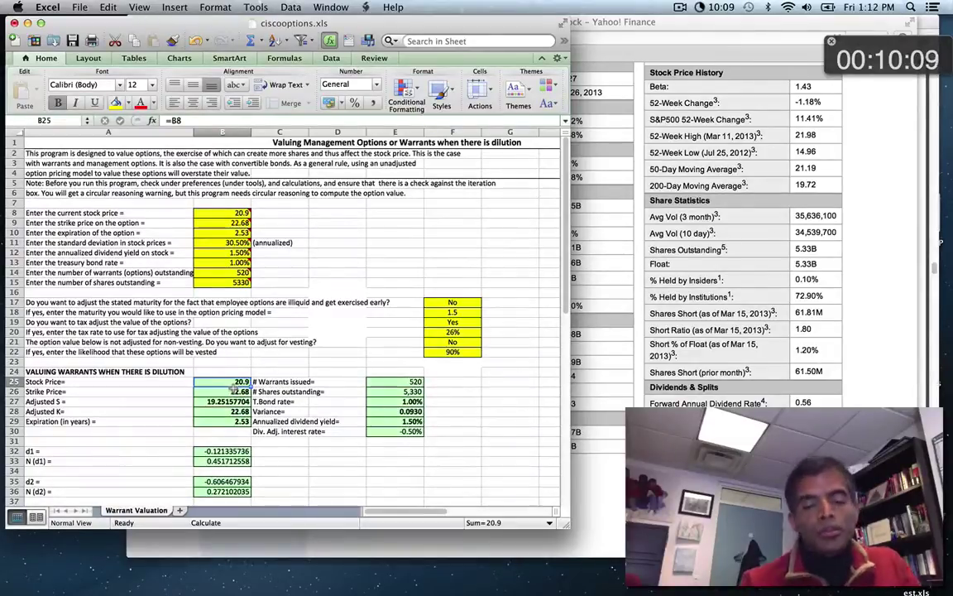
click(238, 411)
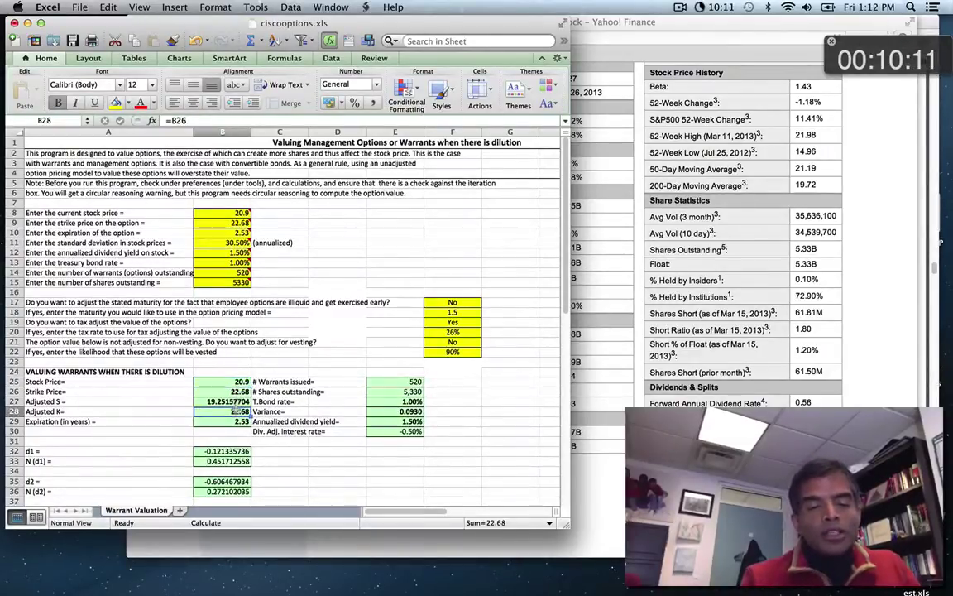
click(229, 402)
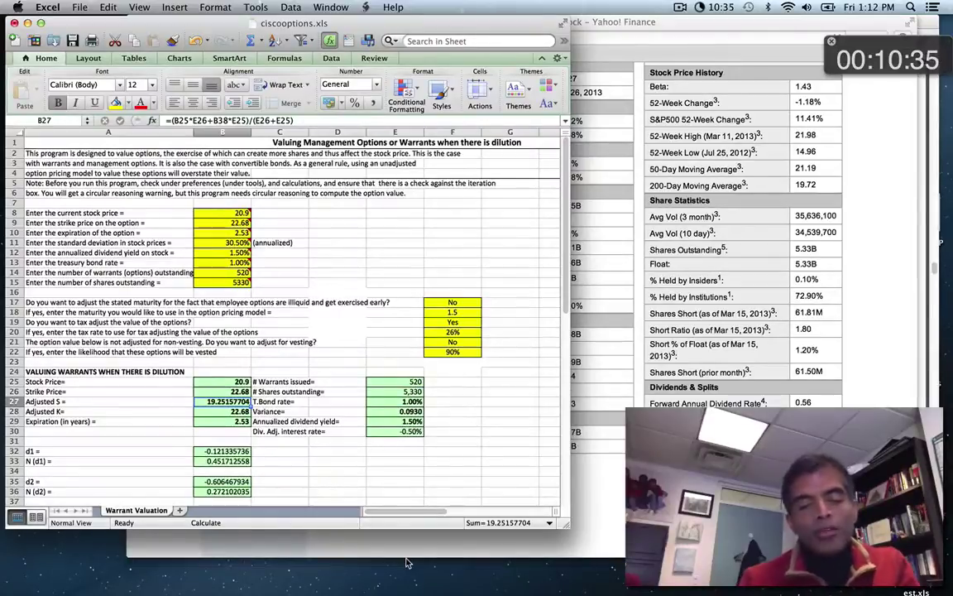
scroll(510, 413, down, 12)
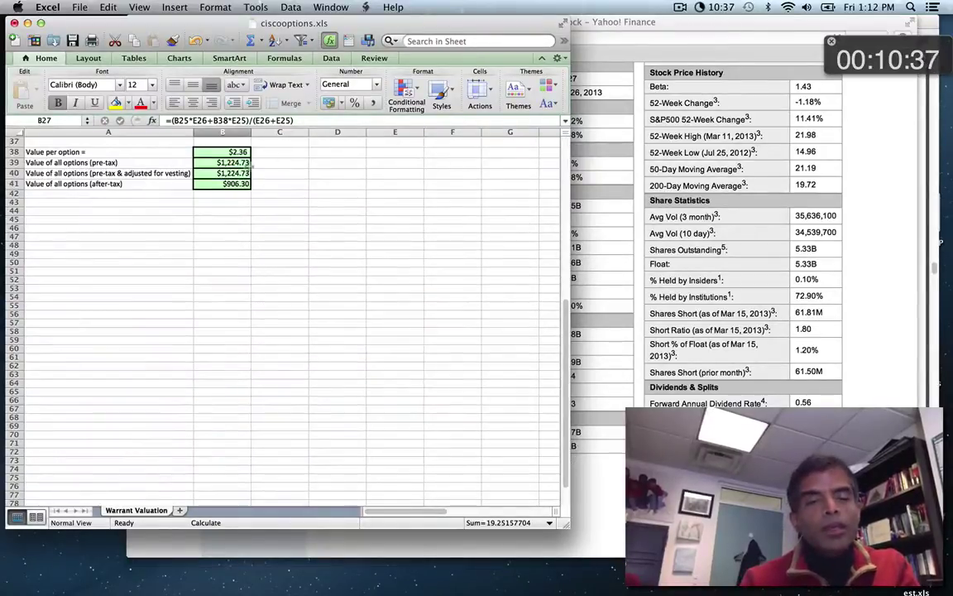
click(223, 152)
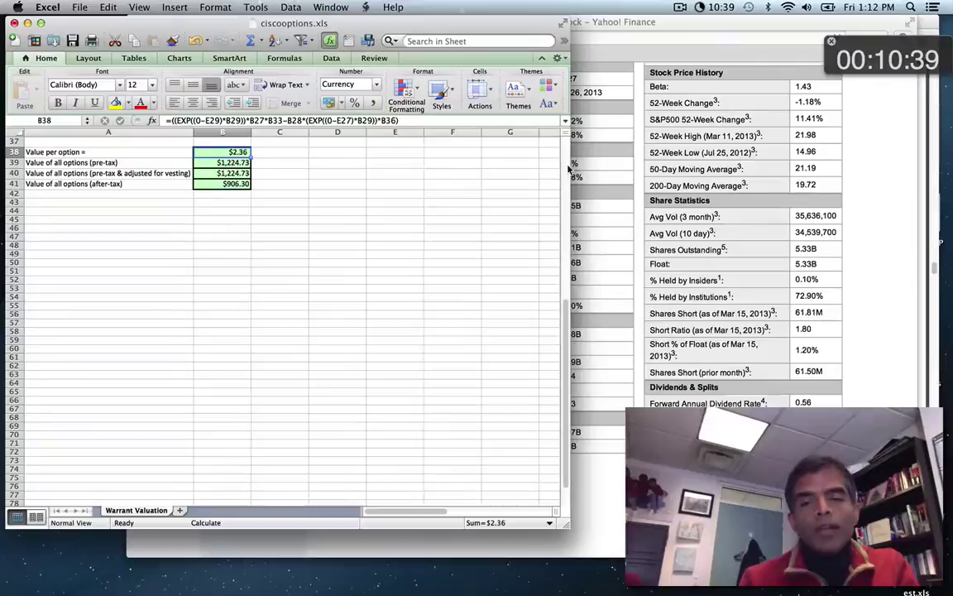
scroll(565, 168, up, 12)
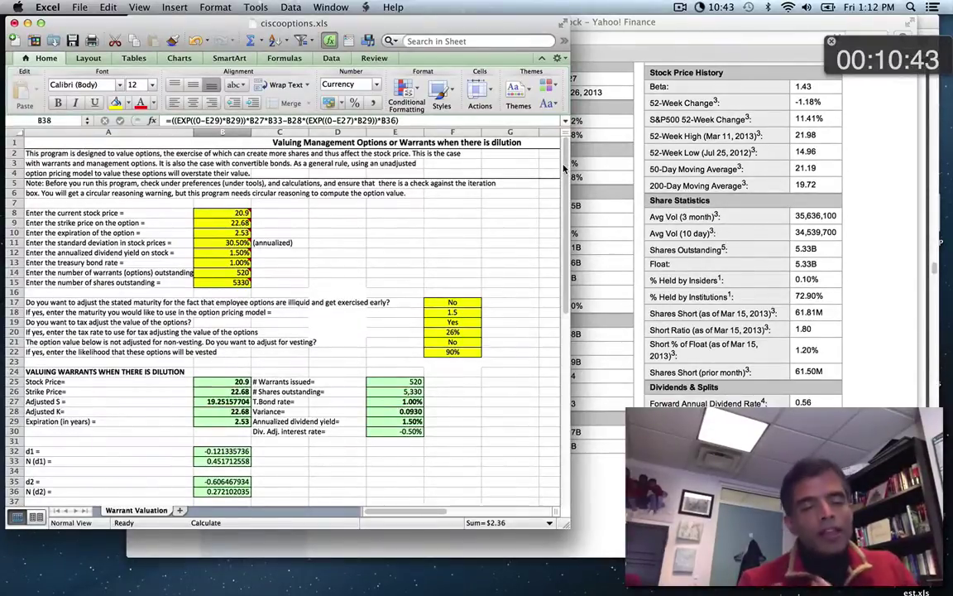
click(51, 8)
click(73, 43)
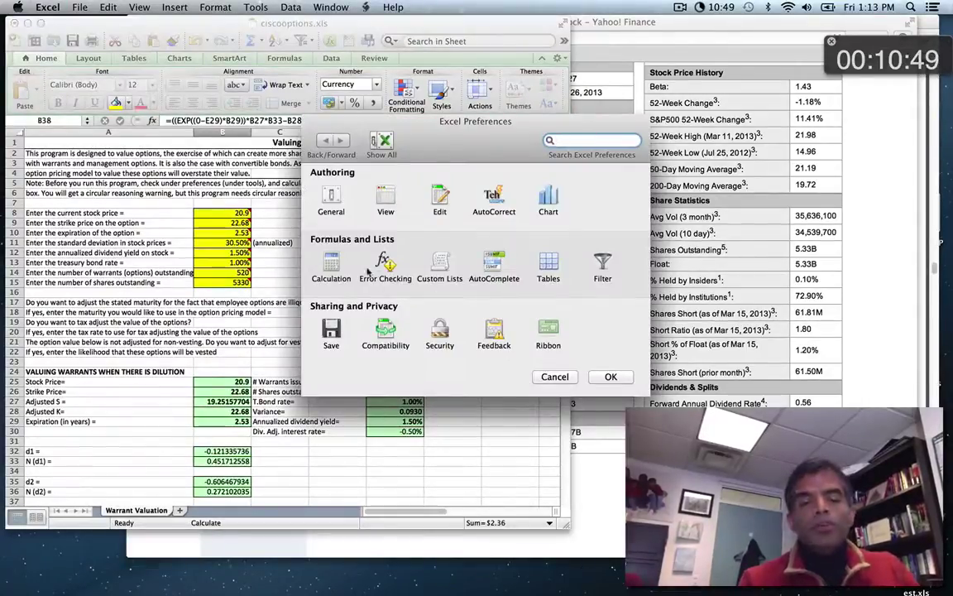
click(329, 262)
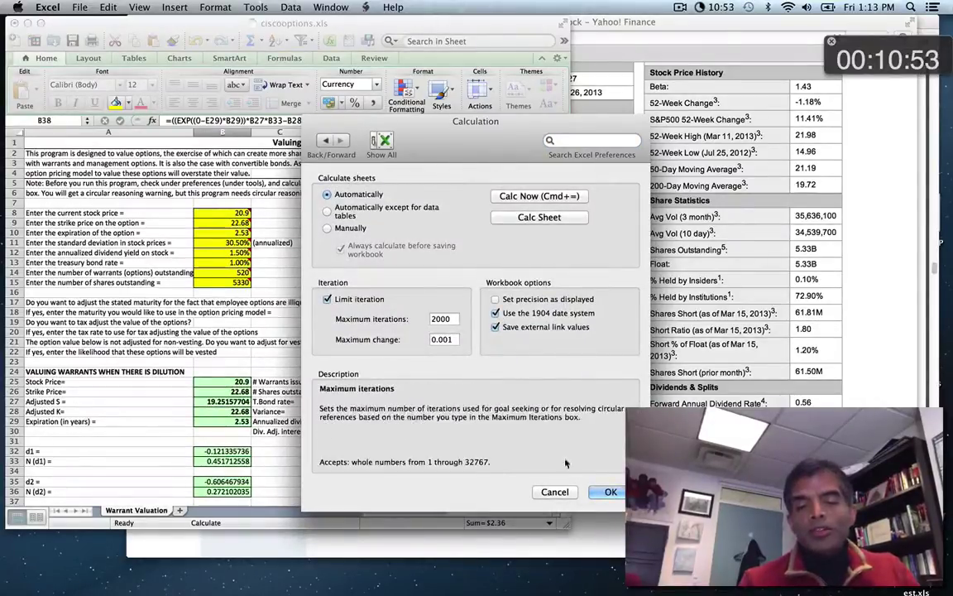
click(555, 493)
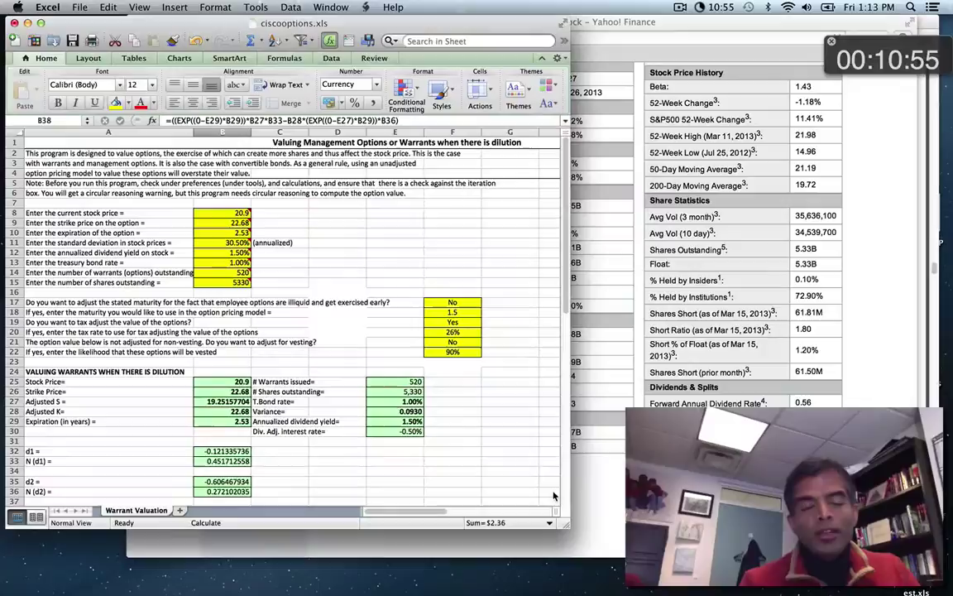
Inspect the adjusted stock price, strike price and expiration formulas in B27–B29
click(227, 402)
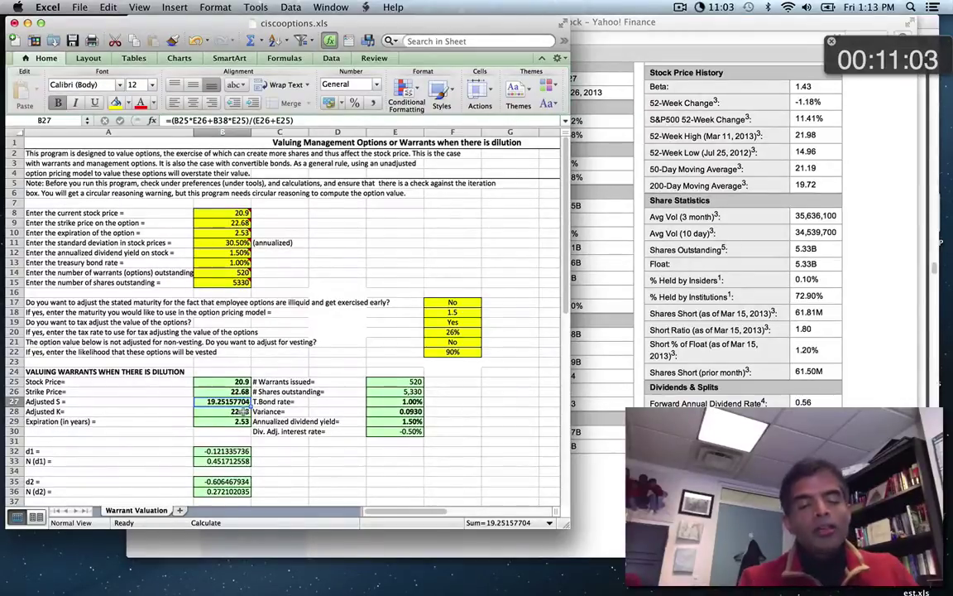
click(243, 411)
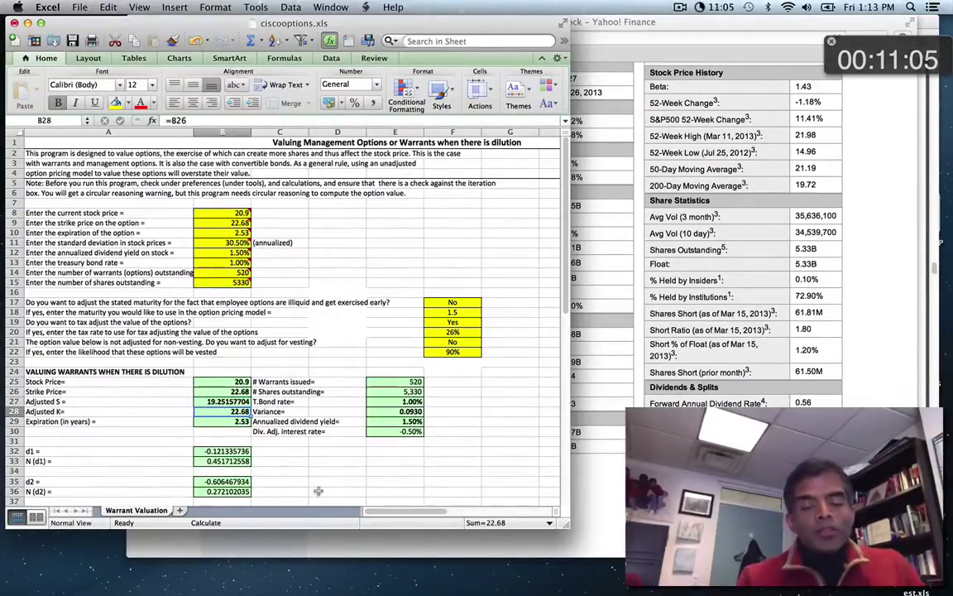
click(225, 423)
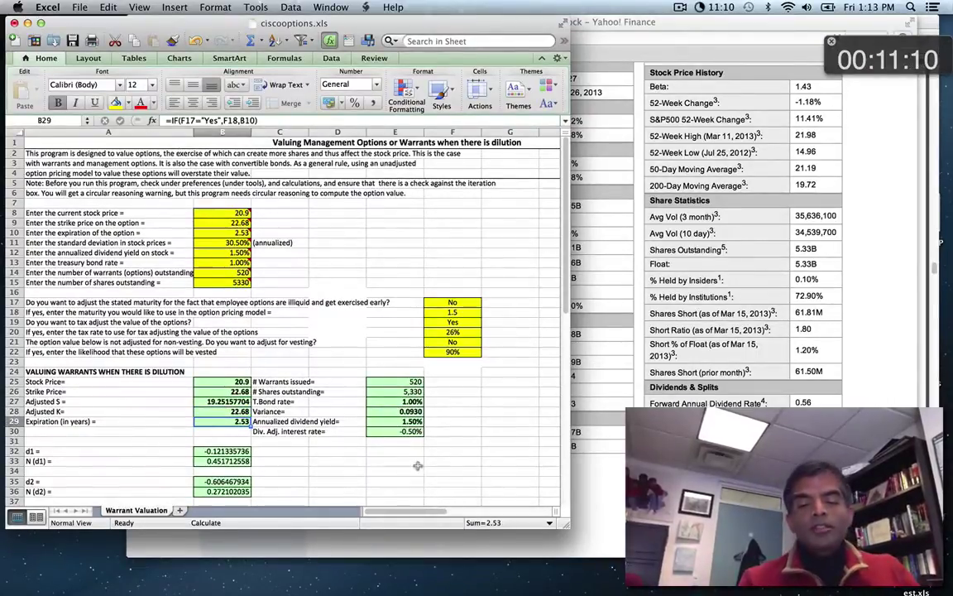
Check the E25–E30 links, variance and dividend-adjusted rate formulas, then scroll to the results
click(396, 382)
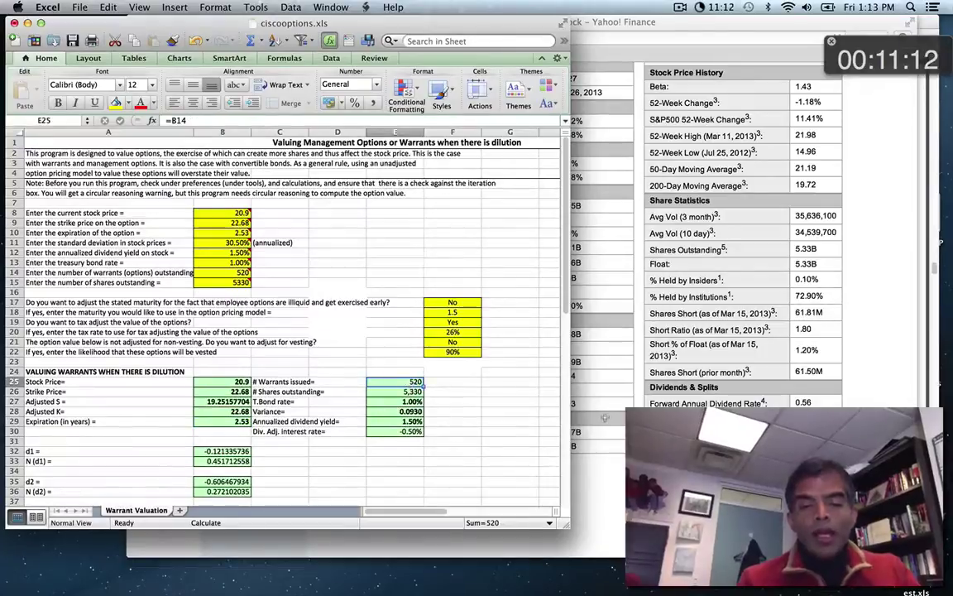
key(Down)
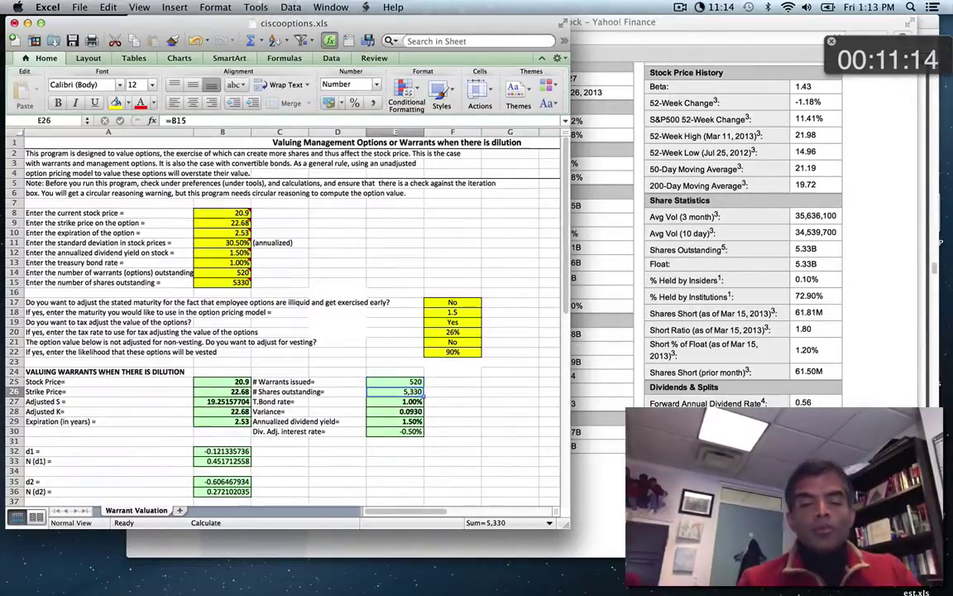
key(Down)
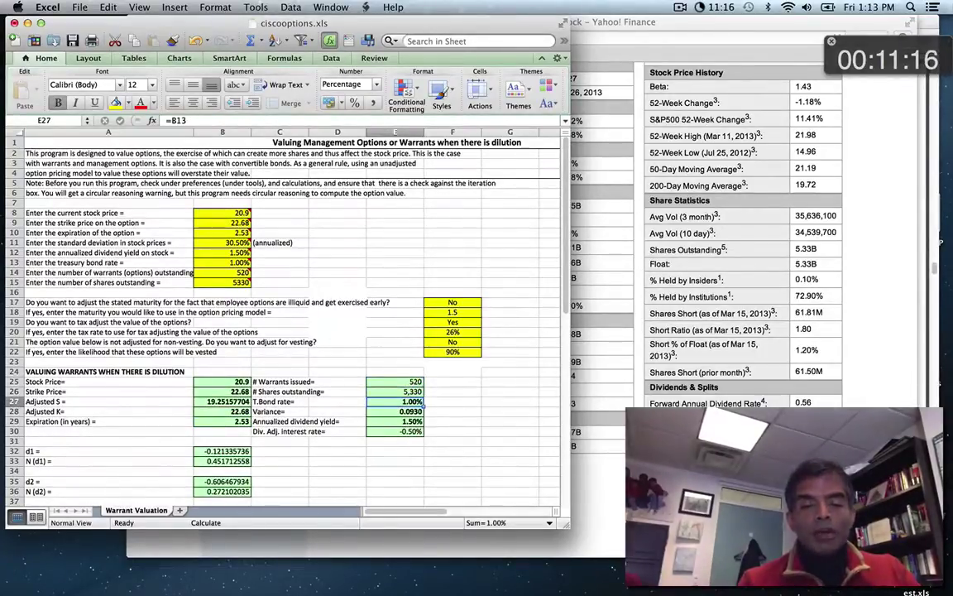
key(Down)
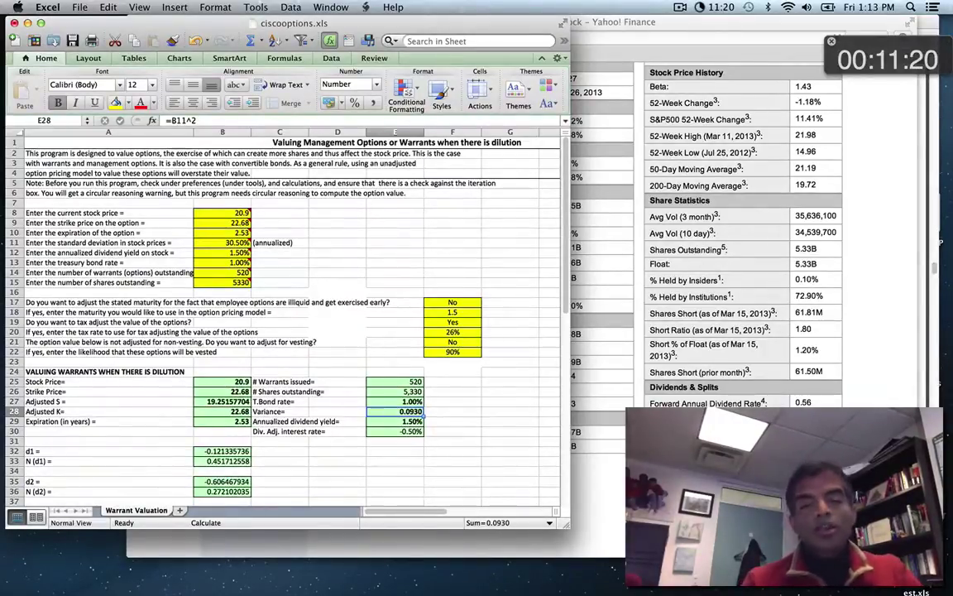
key(Down)
key(Down)
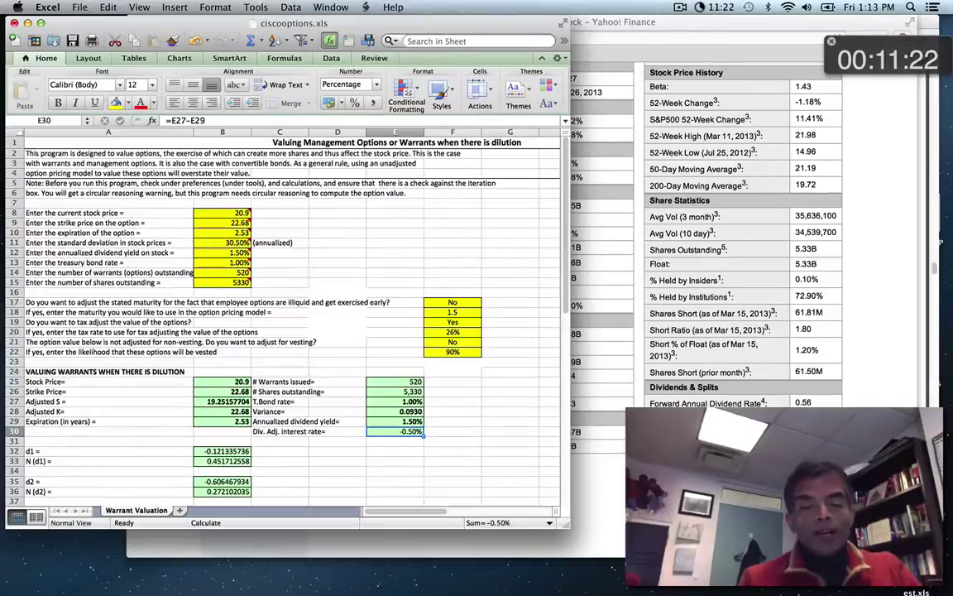
click(563, 497)
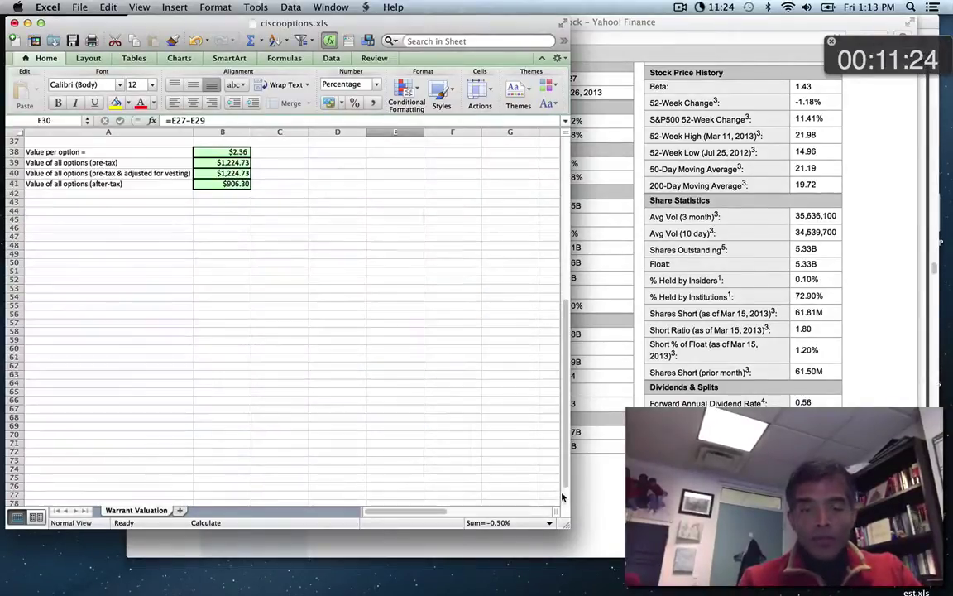
Trace the $2.36 per-option, $1,224.73 pre-tax and $906.30 after-tax formulas in B38–B41
click(230, 153)
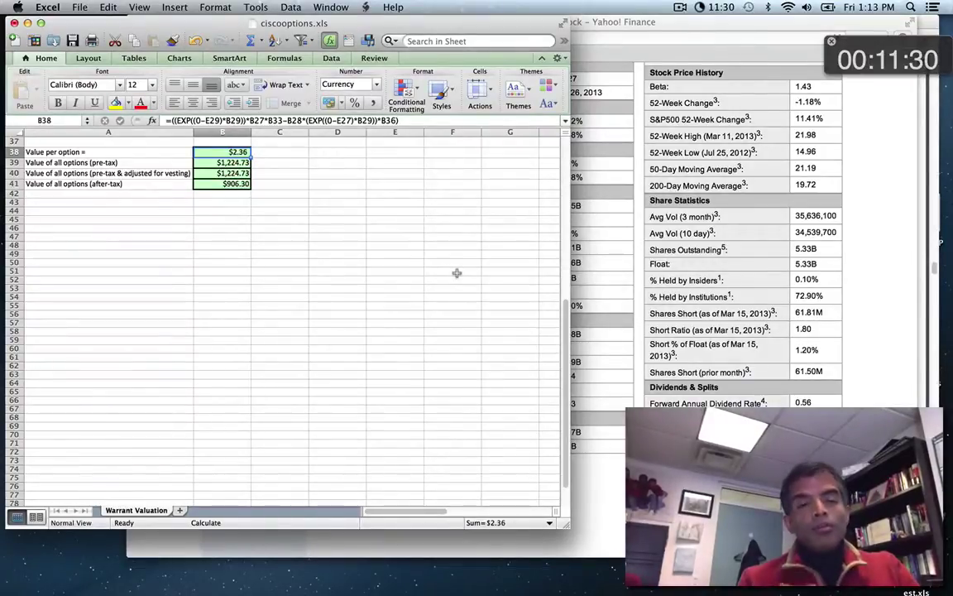
key(Down)
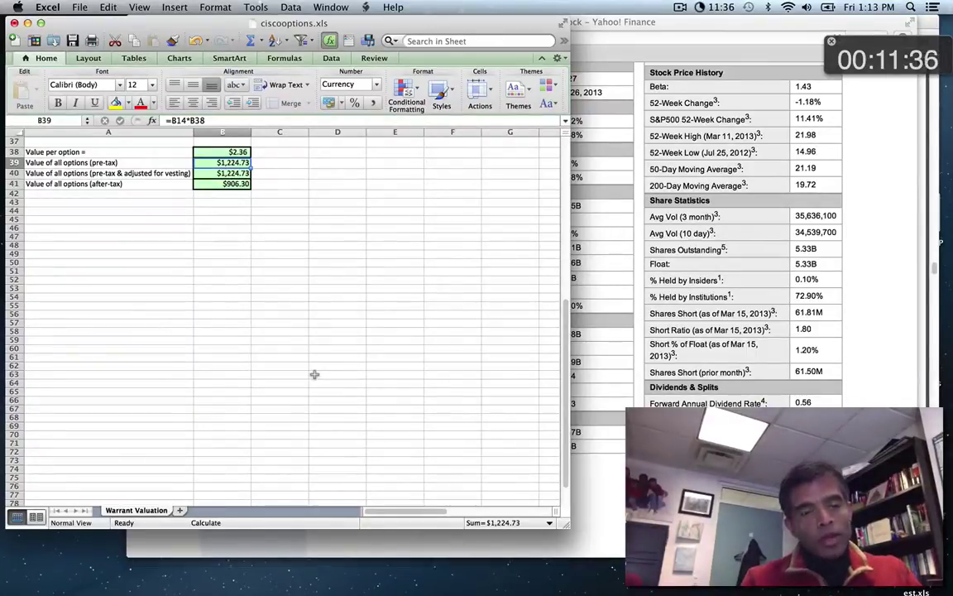
click(239, 174)
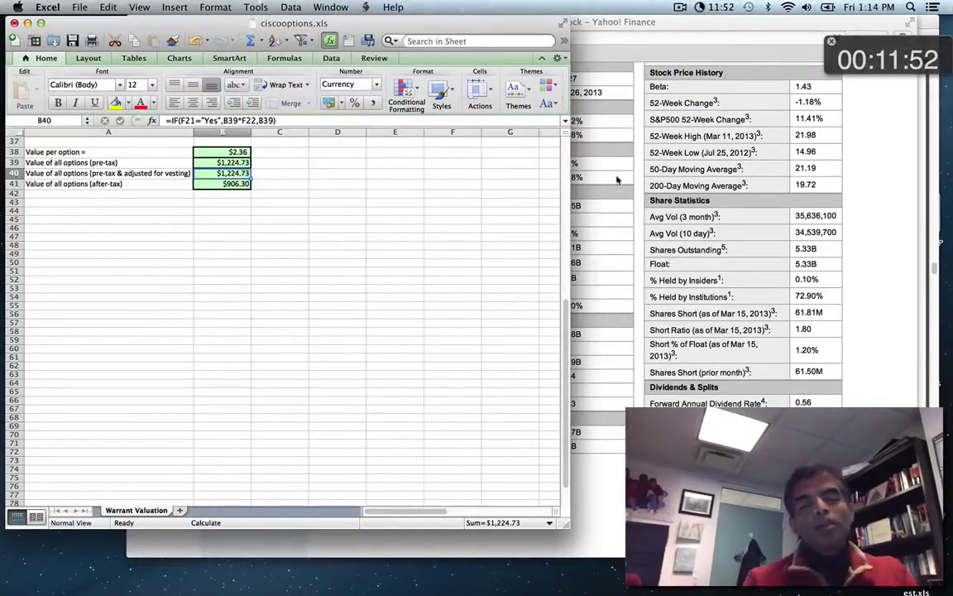
click(269, 228)
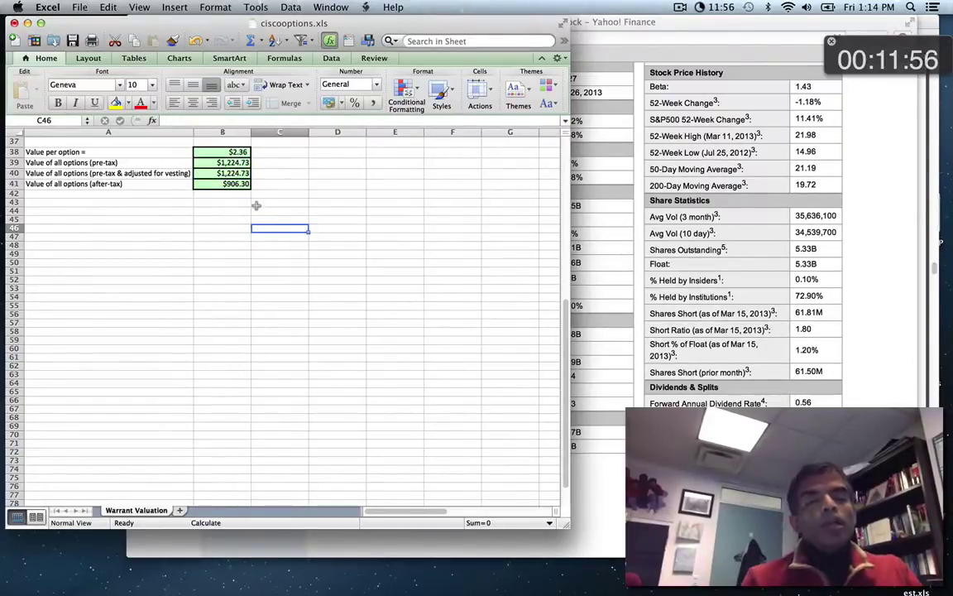
click(234, 183)
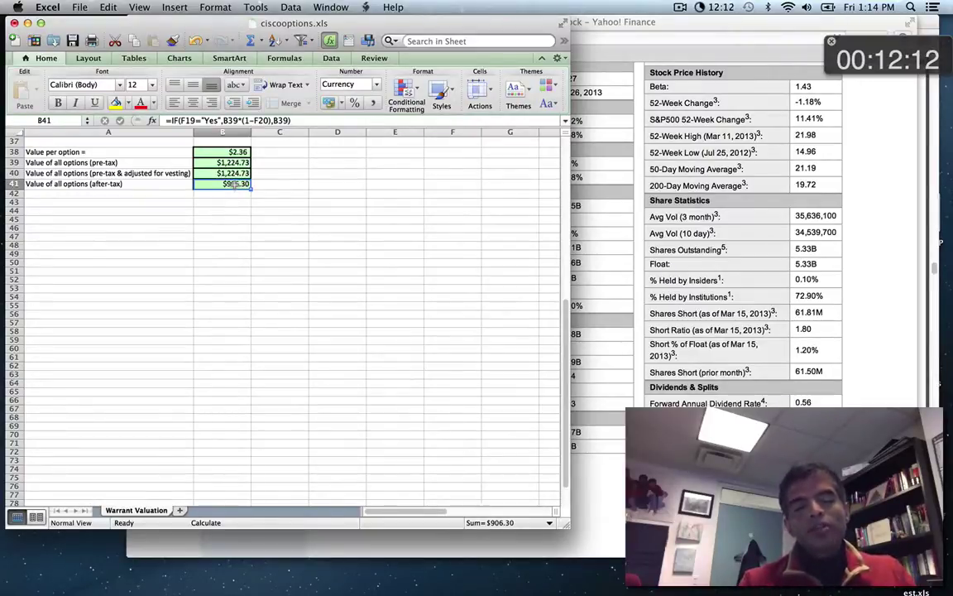
click(568, 159)
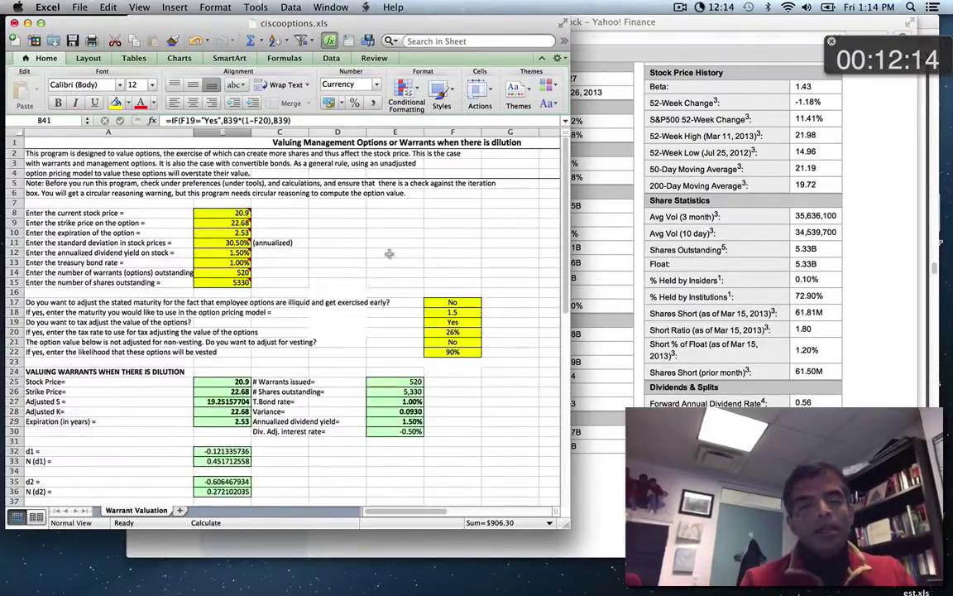
click(223, 283)
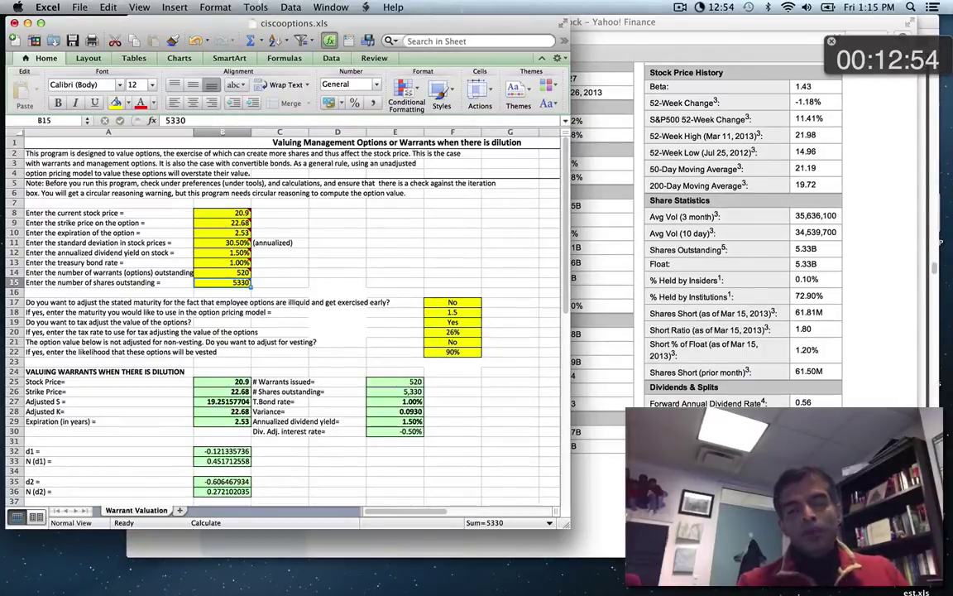
Bring the Cisco 10-K forward at page 124's share-based compensation expense summary
click(915, 248)
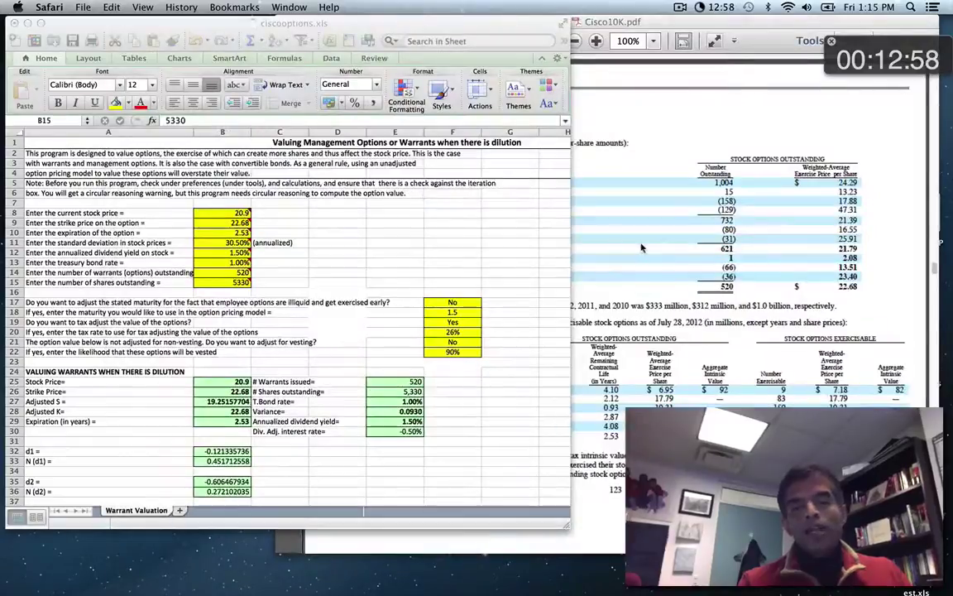
click(934, 181)
scroll(934, 180, up, 10)
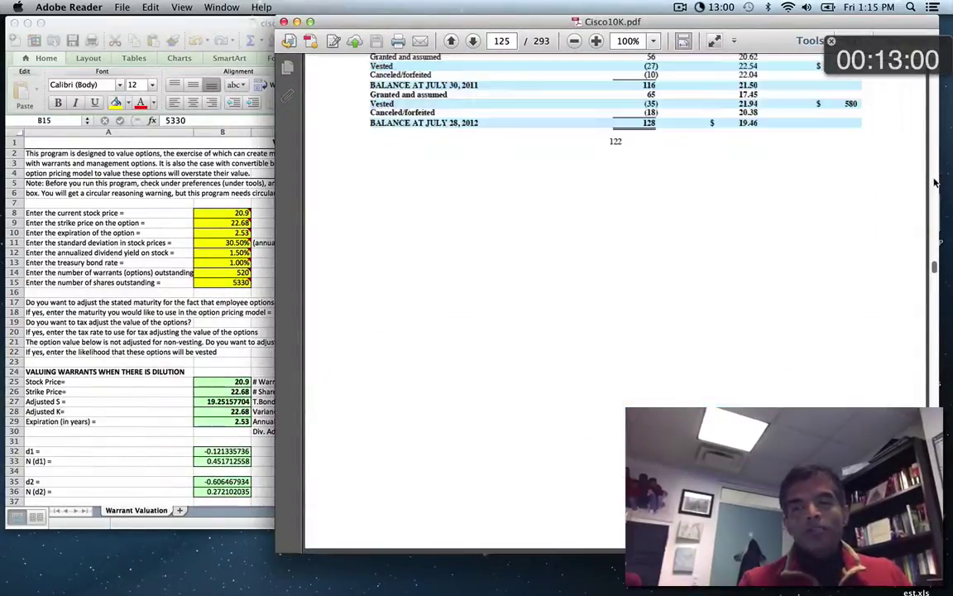
scroll(934, 181, up, 5)
scroll(935, 183, up, 5)
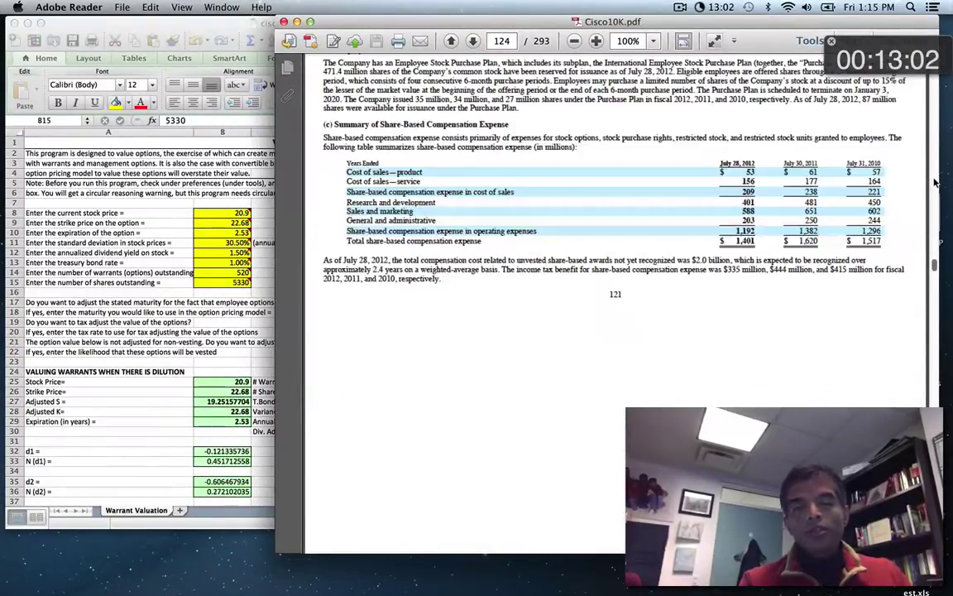